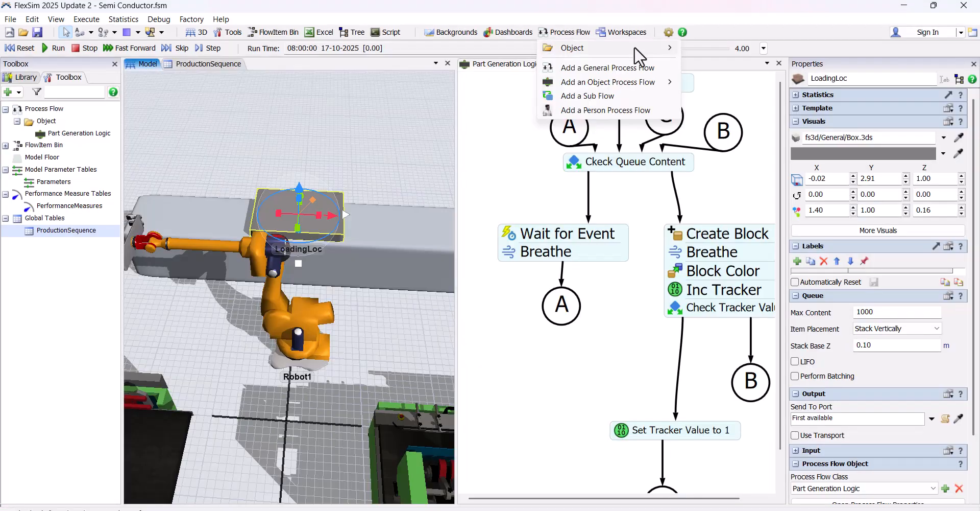
Add a general process flow and place an event-triggered source named On Queue entry in it
{"action": "mouse_move", "coordinate": [634, 48]}
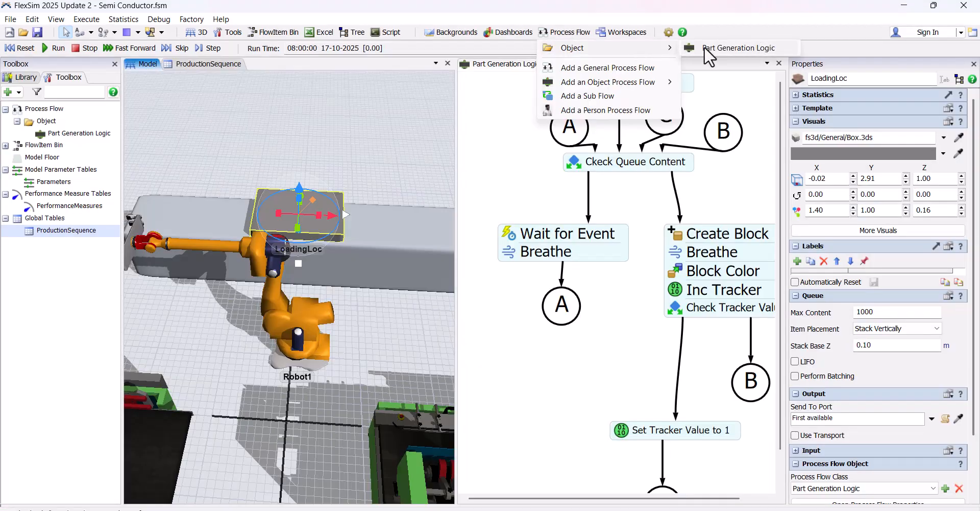
{"action": "left_click", "coordinate": [651, 67]}
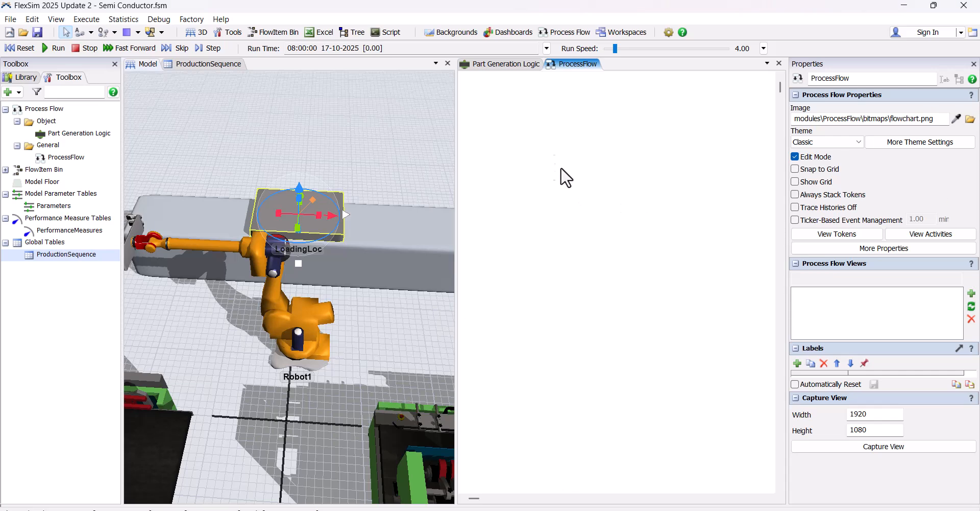
{"action": "double_click", "coordinate": [560, 176]}
{"action": "left_click", "coordinate": [659, 74]}
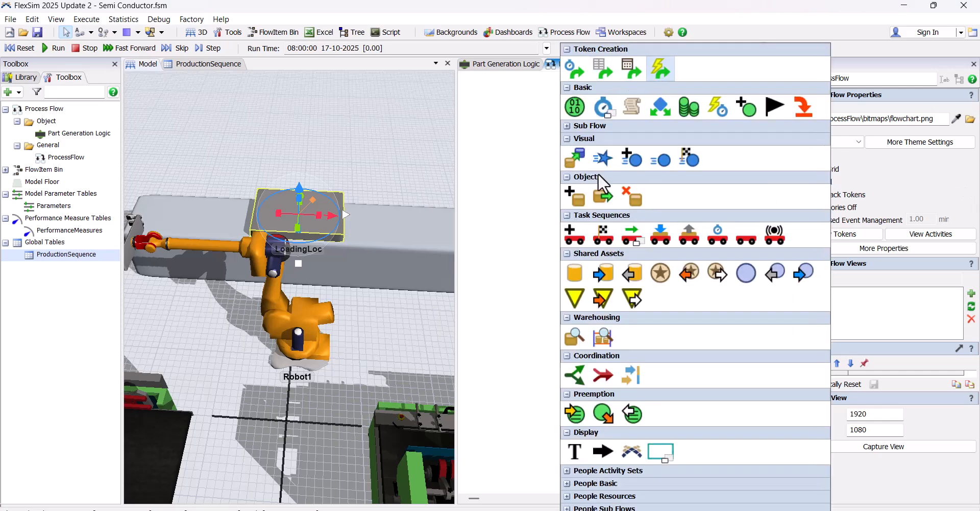
{"action": "scroll", "coordinate": [622, 183], "scroll_direction": "up", "scroll_amount": 3}
{"action": "left_click_drag", "start_coordinate": [850, 95], "coordinate": [789, 82]}
{"action": "type", "text": "On Queue entry"}
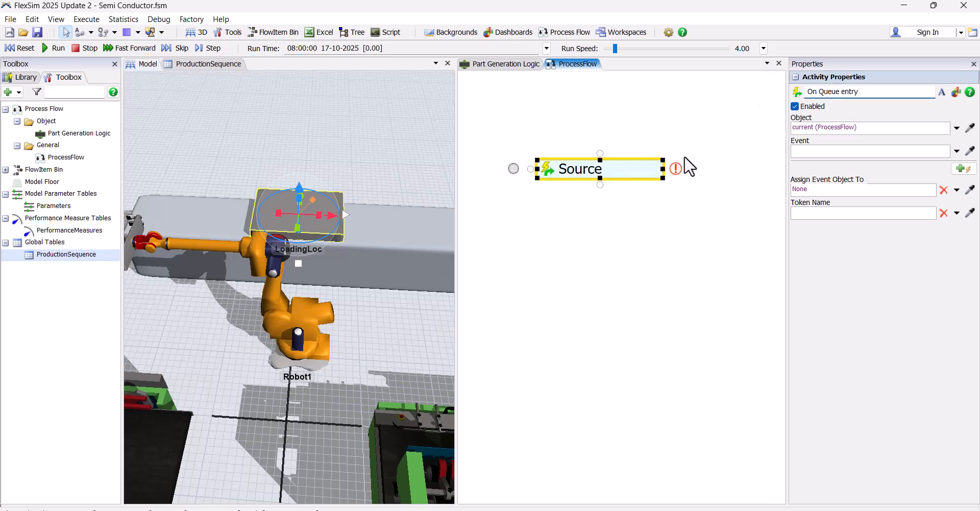
{"action": "left_click", "coordinate": [760, 105]}
Set the On Queue entry source to listen to the On Entry event of LoadingLoc
{"action": "left_click", "coordinate": [549, 171]}
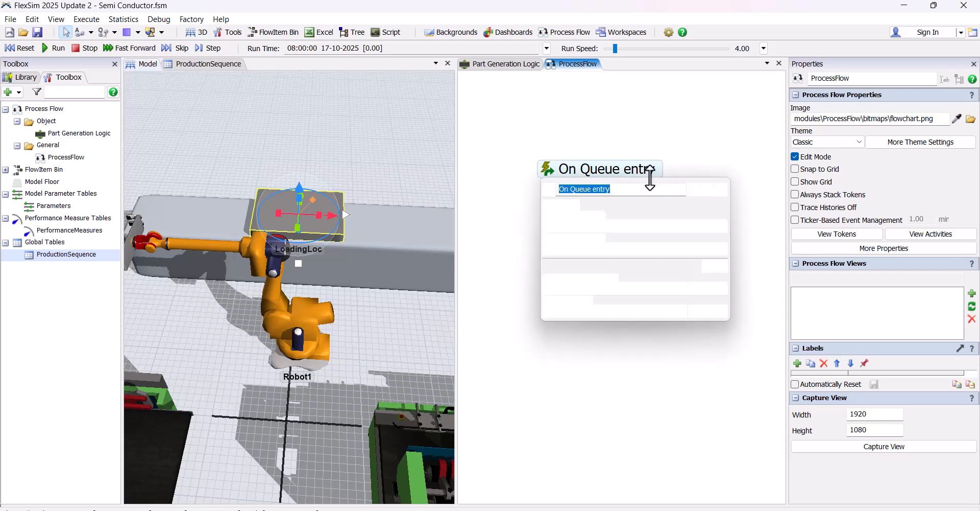
{"action": "left_click", "coordinate": [720, 225]}
{"action": "left_click", "coordinate": [322, 212]}
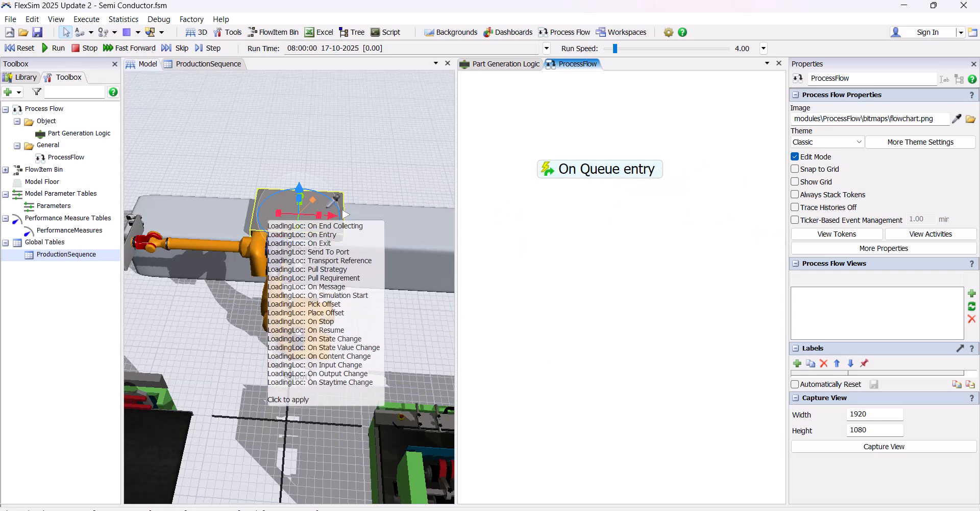
{"action": "left_click", "coordinate": [394, 229]}
Store the entering item of the On Queue entry event in a label named Block and set its operation
{"action": "left_click", "coordinate": [607, 284]}
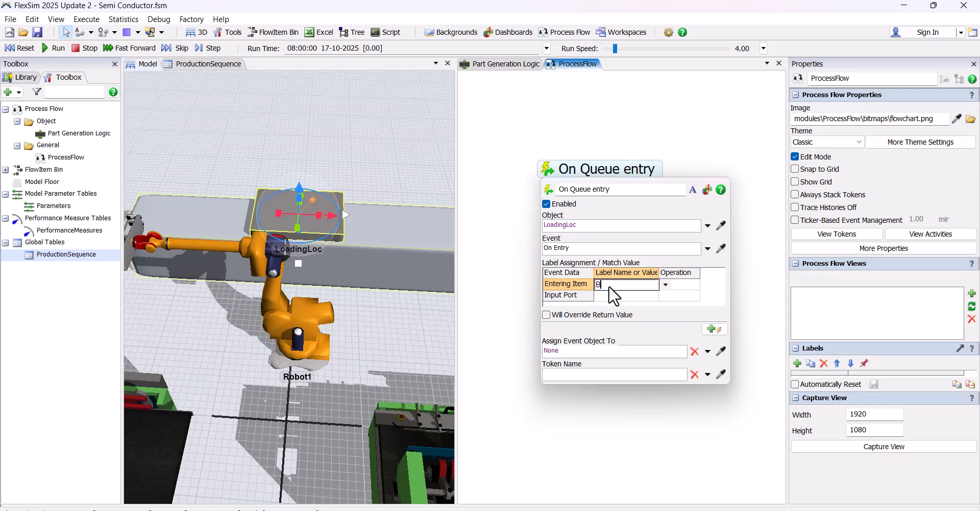
{"action": "left_click", "coordinate": [675, 284]}
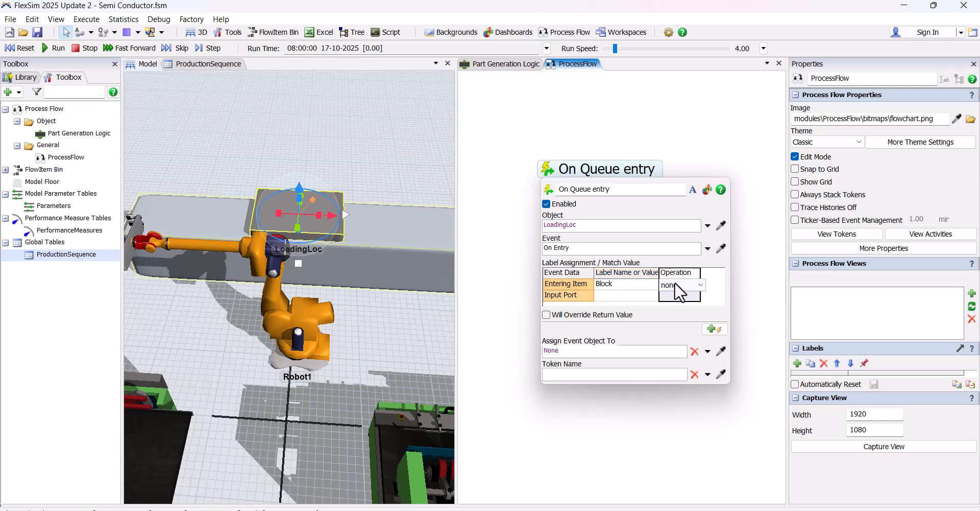
{"action": "left_click", "coordinate": [675, 284]}
{"action": "left_click", "coordinate": [676, 304]}
{"action": "left_click", "coordinate": [657, 144]}
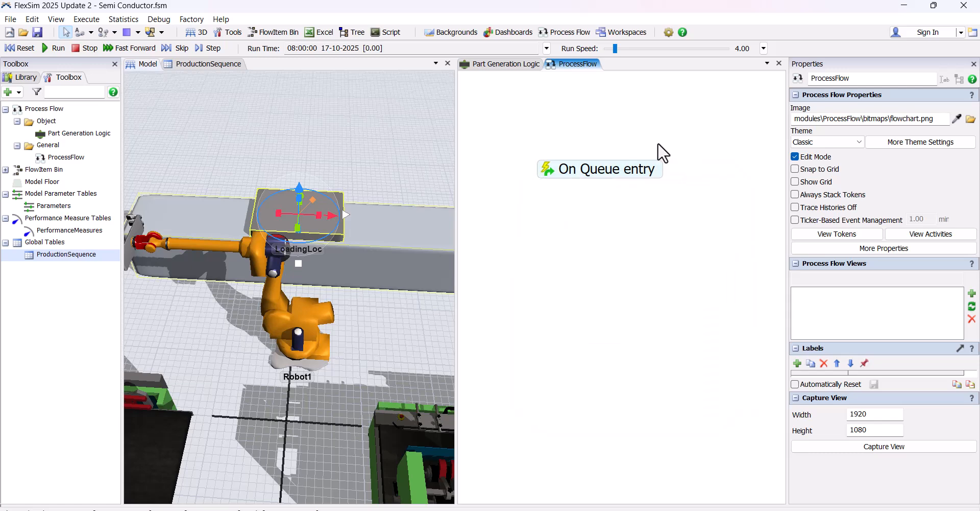
Add a Breathe activity and attach it directly beneath On Queue entry
{"action": "double_click", "coordinate": [609, 205]}
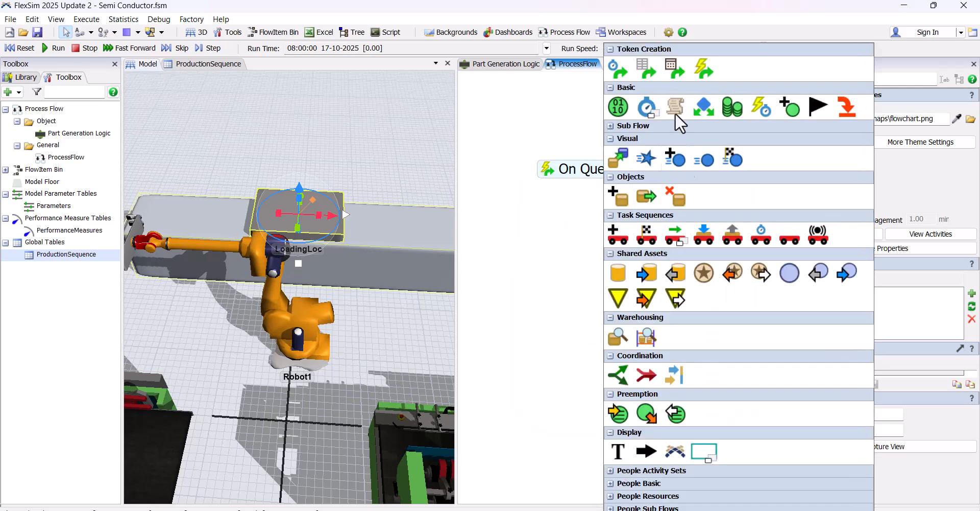
{"action": "left_click", "coordinate": [657, 112]}
{"action": "left_click", "coordinate": [664, 66]}
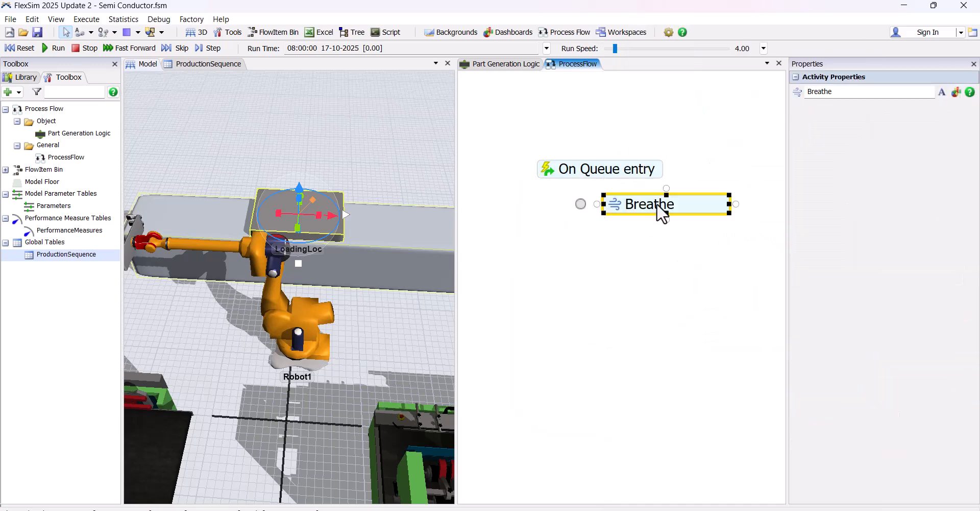
{"action": "scroll", "coordinate": [587, 235], "scroll_direction": "down", "scroll_amount": 5}
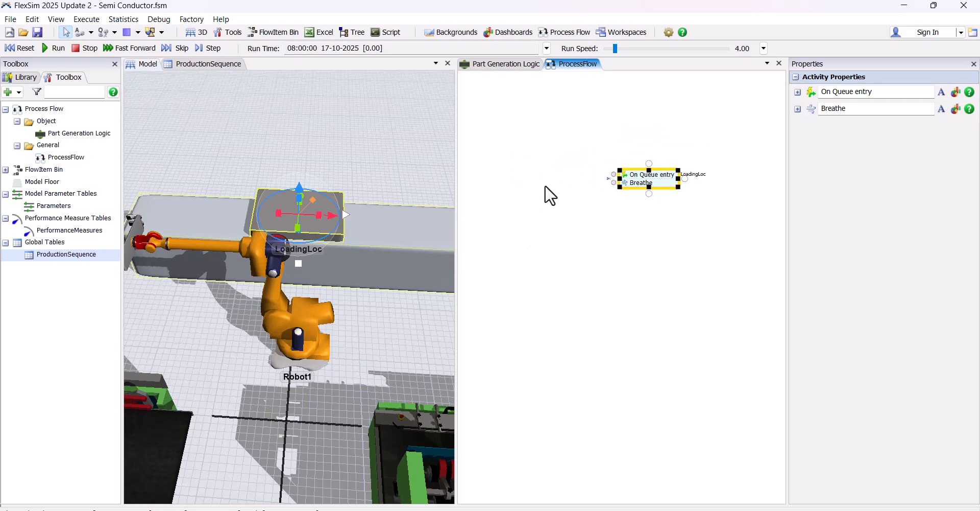
Add a Resource beside the On Queue entry block and name it Robot 1
{"action": "double_click", "coordinate": [515, 176]}
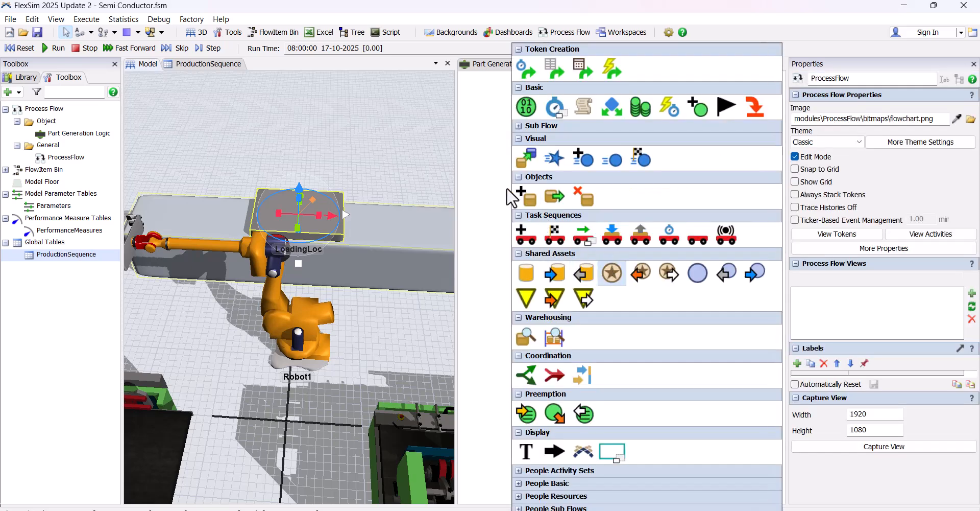
{"action": "left_click_drag", "start_coordinate": [528, 177], "coordinate": [521, 178]}
{"action": "left_click", "coordinate": [862, 92]}
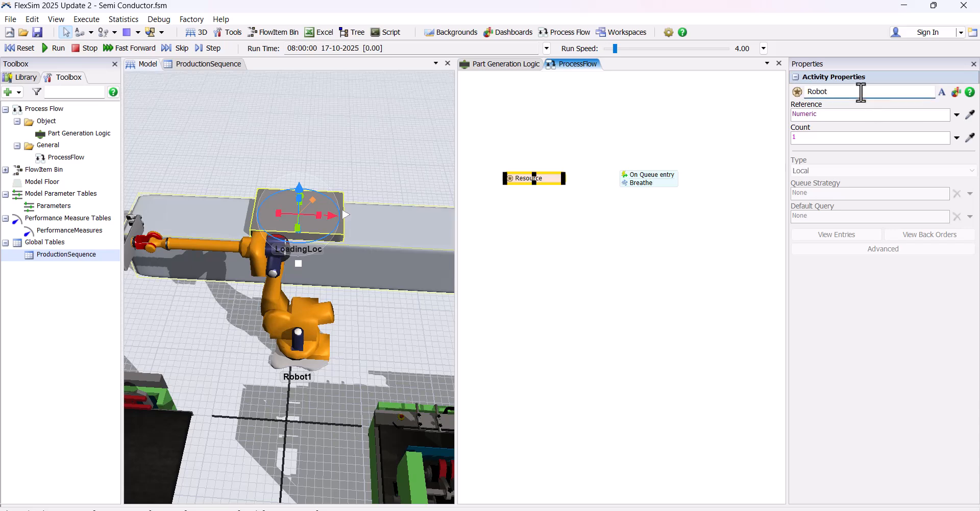
{"action": "left_click", "coordinate": [652, 246]}
Set the Robot 1 resource's reference to the Robot1 object in the 3D model
{"action": "left_click", "coordinate": [556, 177]}
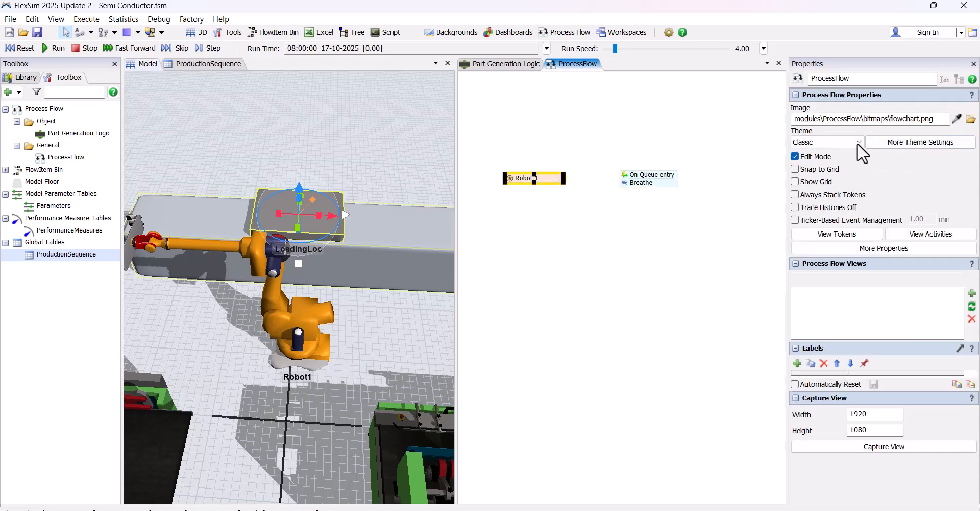
{"action": "left_click", "coordinate": [970, 114]}
{"action": "left_click", "coordinate": [305, 314]}
{"action": "left_click", "coordinate": [360, 332]}
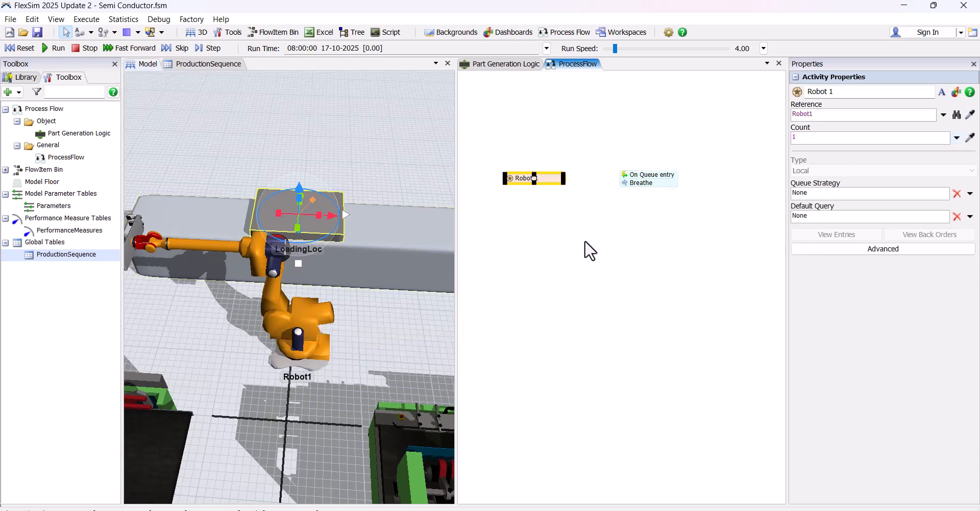
Add an acquire activity named Acquire Robot 1 below Breathe and connect the Breathe block to it
{"action": "left_click_drag", "start_coordinate": [586, 238], "coordinate": [556, 278]}
{"action": "scroll", "coordinate": [575, 255], "scroll_direction": "up", "scroll_amount": 1}
{"action": "double_click", "coordinate": [606, 262]}
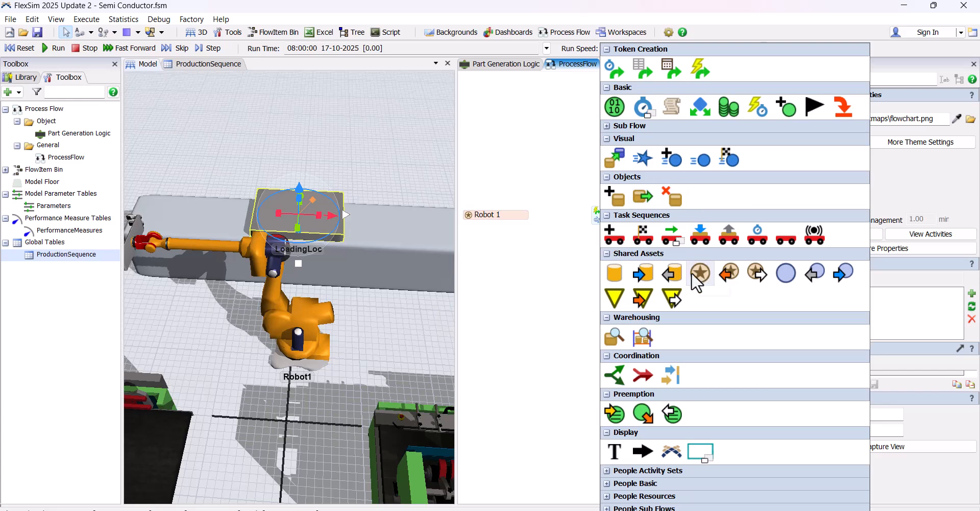
{"action": "left_click_drag", "start_coordinate": [571, 276], "coordinate": [572, 240]}
{"action": "left_click_drag", "start_coordinate": [631, 229], "coordinate": [652, 223]}
{"action": "left_click", "coordinate": [862, 94]}
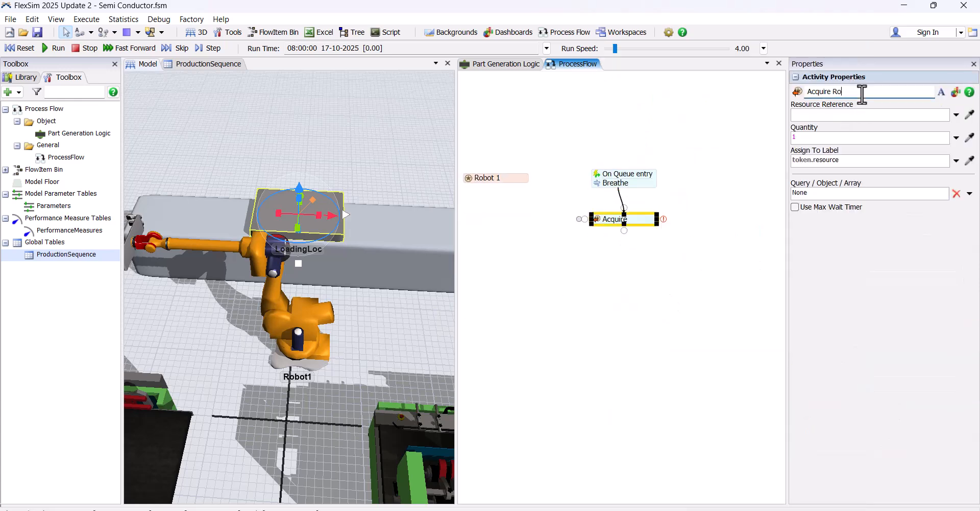
{"action": "left_click", "coordinate": [613, 284]}
Make Acquire Robot 1 reference the Robot 1 resource and assign it to the label token.Robot
{"action": "scroll", "coordinate": [614, 225], "scroll_direction": "up", "scroll_amount": 1}
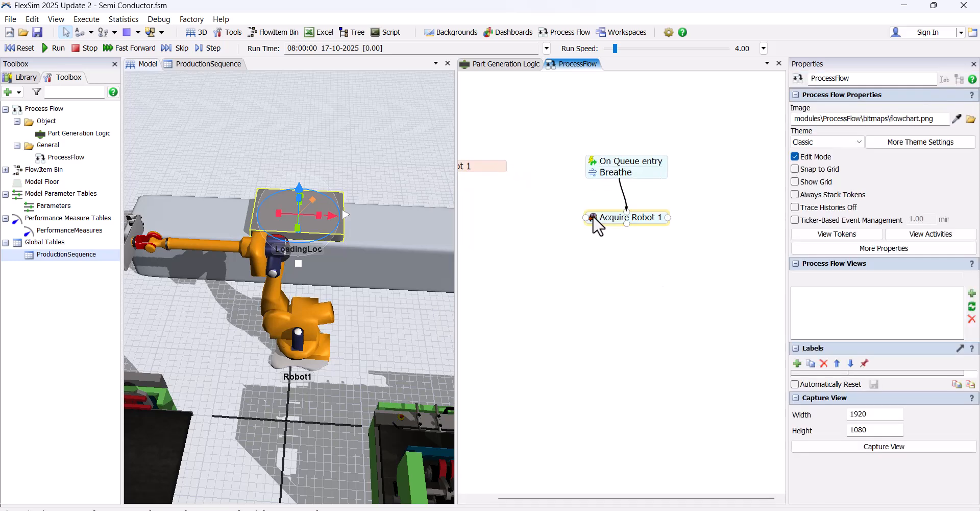
{"action": "left_click", "coordinate": [629, 217]}
{"action": "left_click", "coordinate": [676, 217]}
{"action": "left_click", "coordinate": [498, 163]}
{"action": "left_click", "coordinate": [593, 218]}
{"action": "left_click", "coordinate": [635, 305]}
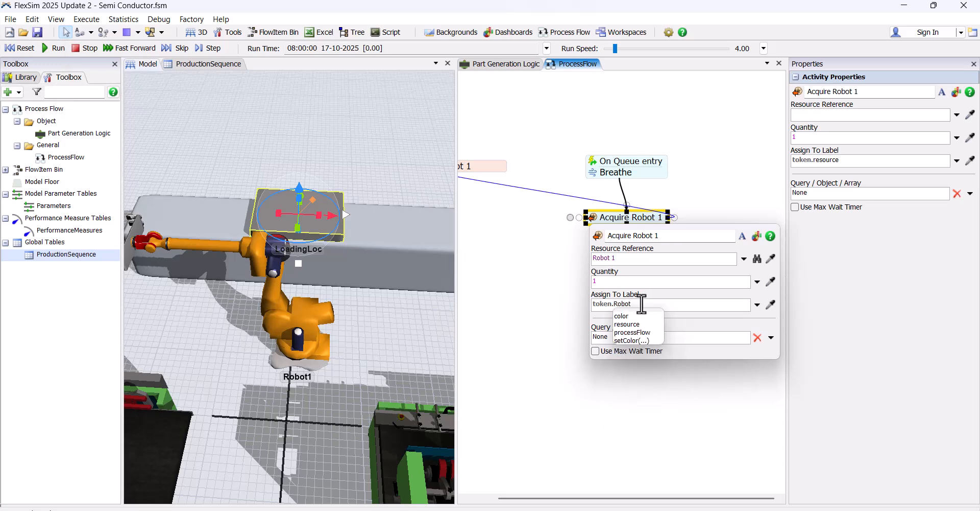
{"action": "left_click", "coordinate": [525, 284]}
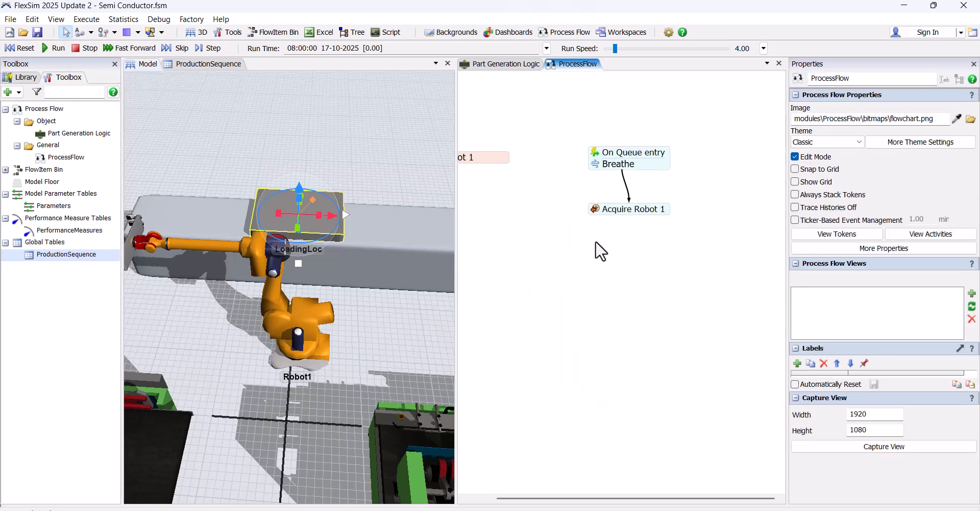
Add a Create Object activity directly beneath Acquire Robot 1 and rename it Create Wafer
{"action": "double_click", "coordinate": [594, 241]}
{"action": "left_click_drag", "start_coordinate": [616, 200], "coordinate": [600, 224]}
{"action": "left_click", "coordinate": [590, 216]}
{"action": "left_click", "coordinate": [866, 110]}
{"action": "key", "text": "BackSpace"}
{"action": "key", "text": "BackSpace"}
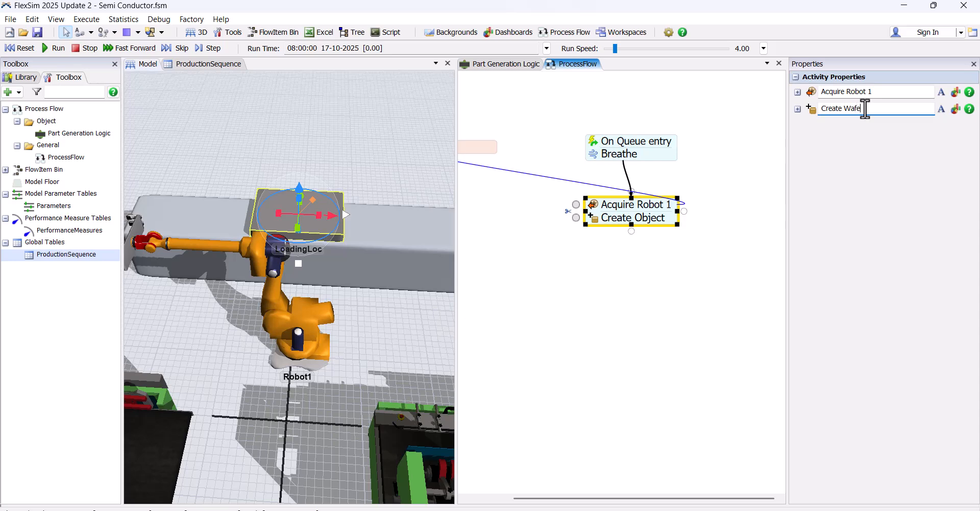
{"action": "key", "text": "Return"}
{"action": "left_click", "coordinate": [641, 256]}
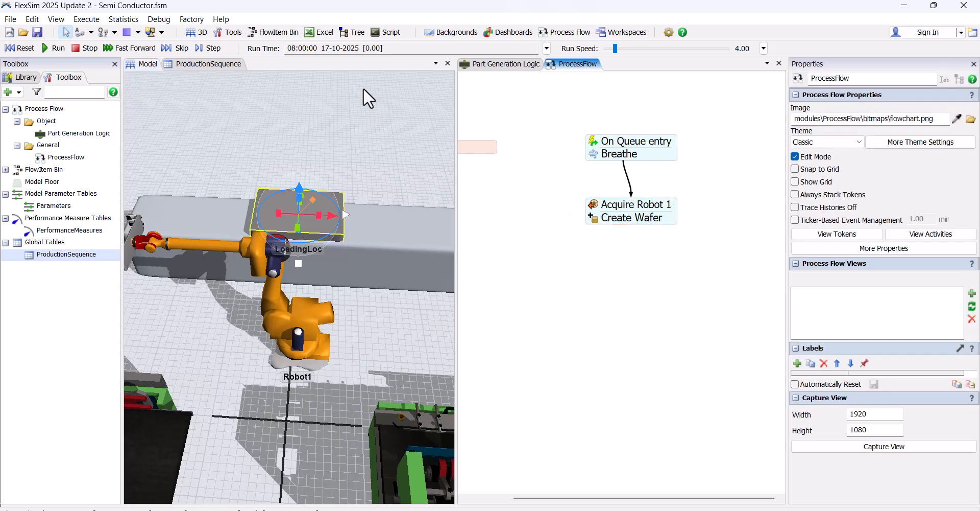
Flatten the Cylinder flow item into a thin disc by setting its Z size to 0.04
{"action": "left_click", "coordinate": [278, 31]}
{"action": "left_click", "coordinate": [137, 105]}
{"action": "left_click", "coordinate": [362, 319]}
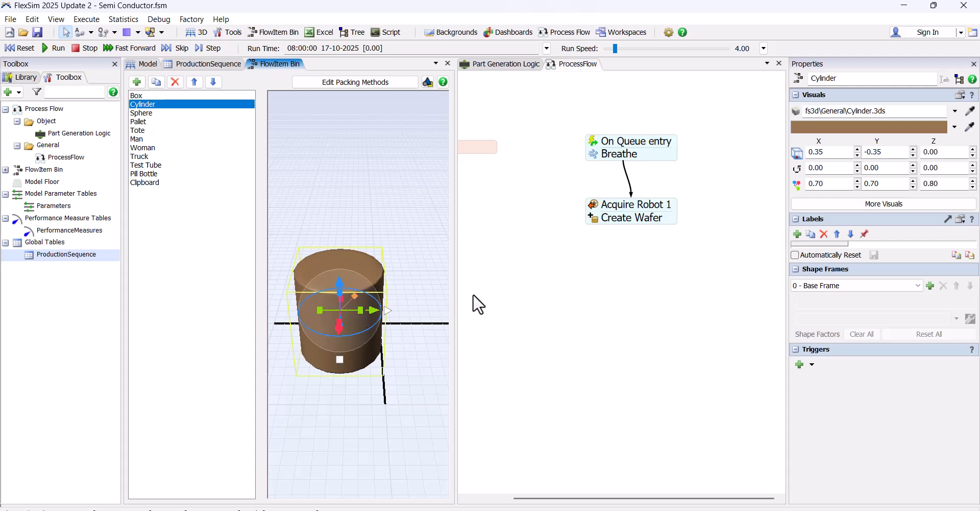
{"action": "left_click", "coordinate": [943, 185]}
{"action": "type", "text": "0.04"}
{"action": "key", "text": "Return"}
{"action": "left_click", "coordinate": [357, 266]}
{"action": "mouse_move", "coordinate": [355, 265]}
{"action": "left_mouse_down"}
{"action": "mouse_move", "coordinate": [374, 278]}
{"action": "mouse_move", "coordinate": [312, 259]}
{"action": "mouse_move", "coordinate": [339, 268]}
{"action": "left_mouse_up"}
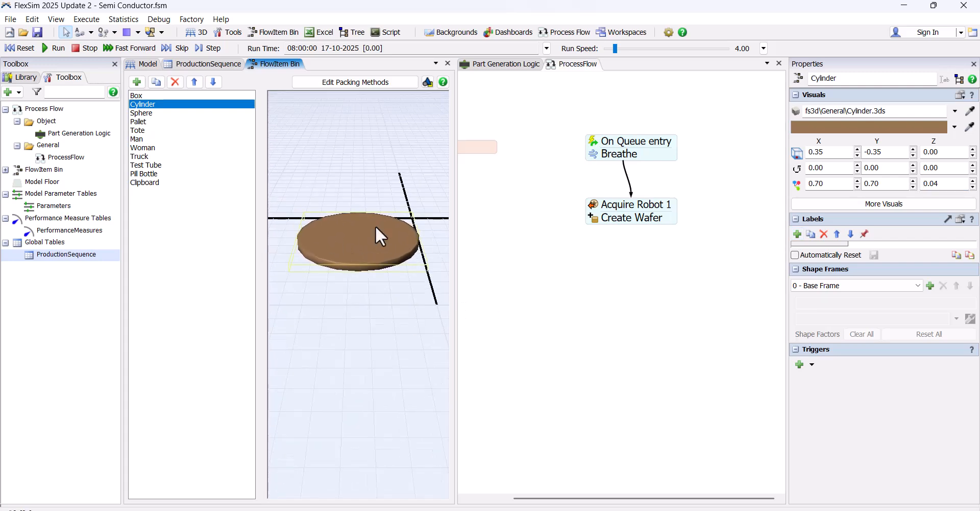
Set the object made by Create Wafer to the Cylinder flow item
{"action": "left_click", "coordinate": [594, 218]}
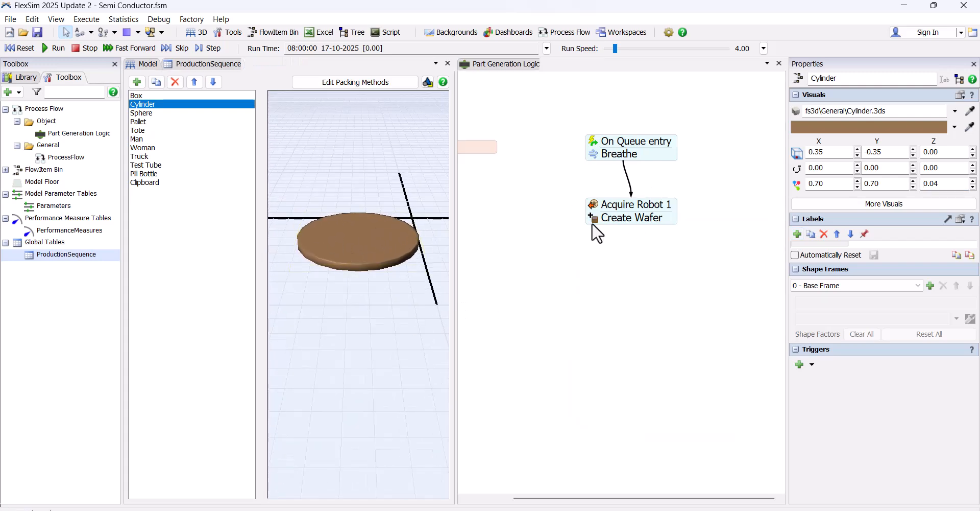
{"action": "left_click", "coordinate": [757, 259]}
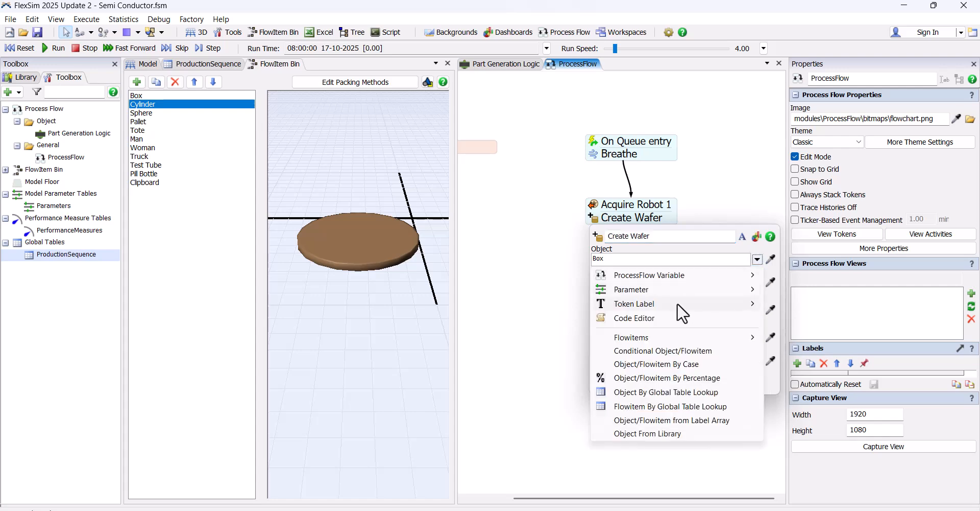
{"action": "mouse_move", "coordinate": [666, 332]}
{"action": "left_click", "coordinate": [789, 349]}
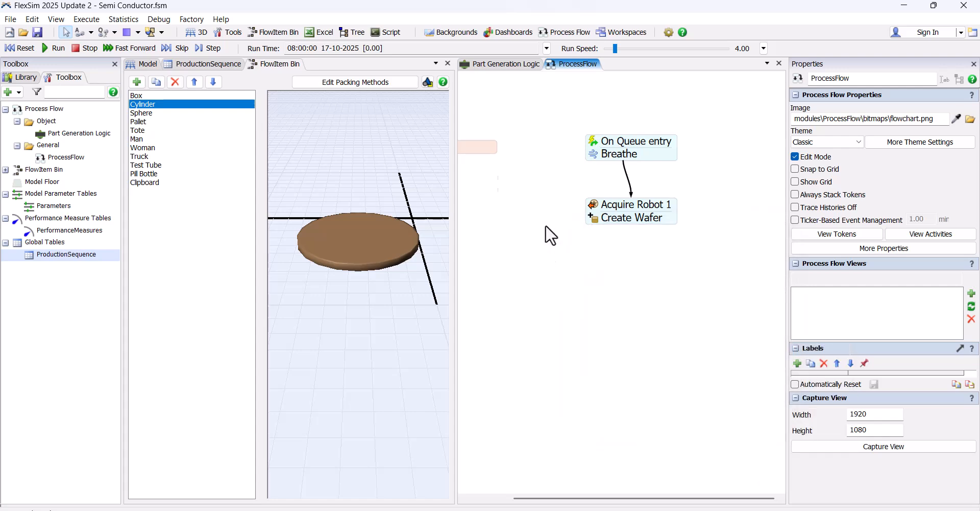
Bring back the 3D model, and set Create Wafer to create in token.Block and assign to token.Wafer
{"action": "left_click", "coordinate": [149, 64]}
{"action": "scroll", "coordinate": [611, 230], "scroll_direction": "up", "scroll_amount": 3}
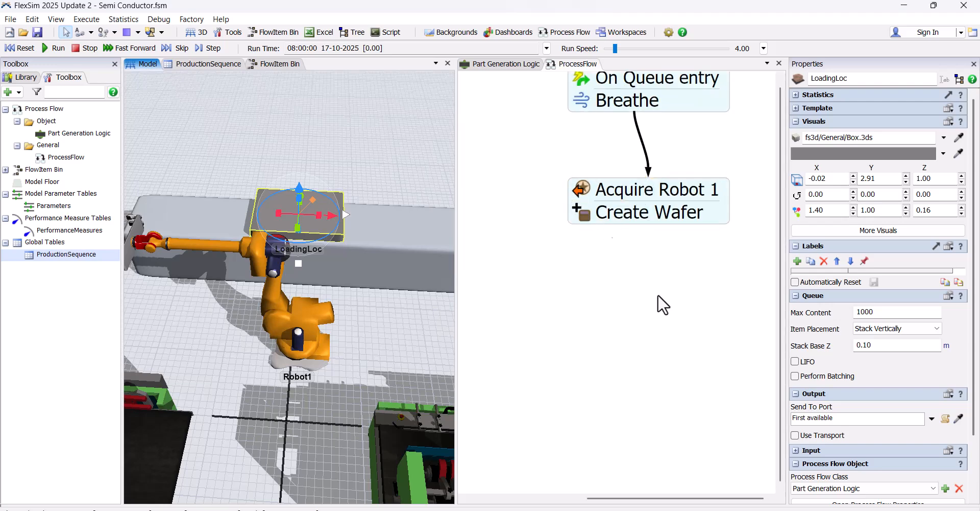
{"action": "left_click", "coordinate": [606, 309]}
{"action": "left_click", "coordinate": [580, 216]}
{"action": "left_click_drag", "start_coordinate": [633, 311], "coordinate": [536, 306]}
{"action": "type", "text": "token."}
{"action": "key", "text": "Return"}
{"action": "left_click", "coordinate": [613, 337]}
{"action": "type", "text": "Wafer"}
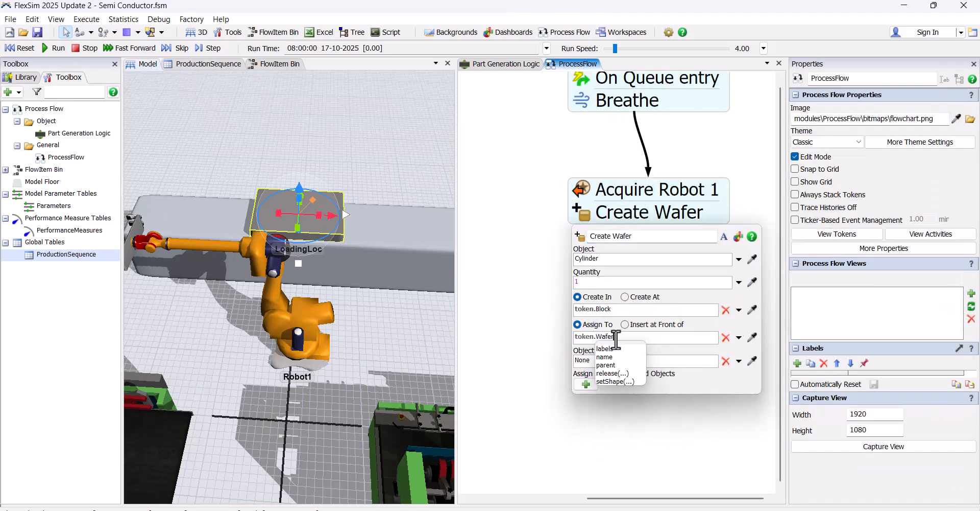
{"action": "left_click", "coordinate": [518, 312]}
Add a label named Block with the value token.Block to the objects made by Create Wafer
{"action": "left_click", "coordinate": [615, 214]}
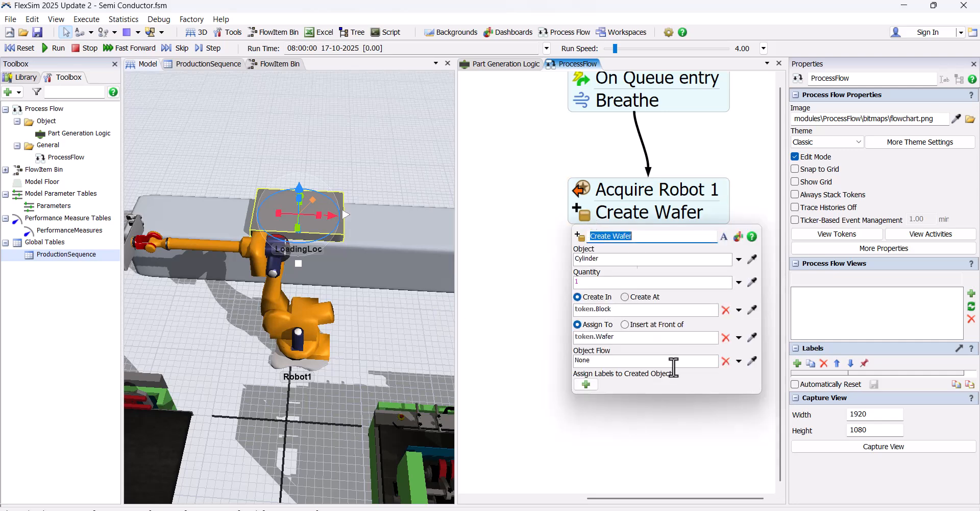
{"action": "left_click", "coordinate": [586, 384]}
{"action": "type", "text": "Block"}
{"action": "left_click", "coordinate": [601, 429]}
{"action": "type", "text": "token.Block"}
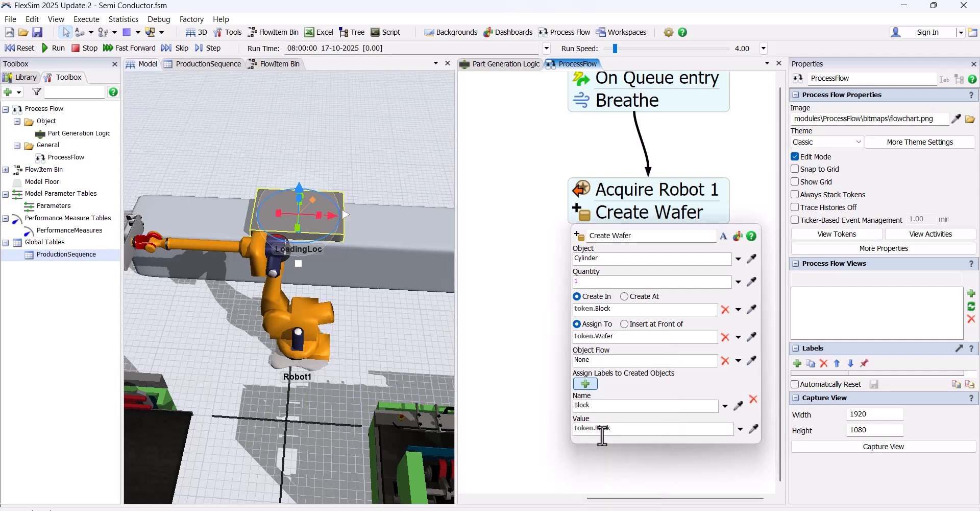
Add a second created-object label named EntryTime with the value Model.time to Create Wafer
{"action": "left_click", "coordinate": [585, 384]}
{"action": "left_click", "coordinate": [623, 454]}
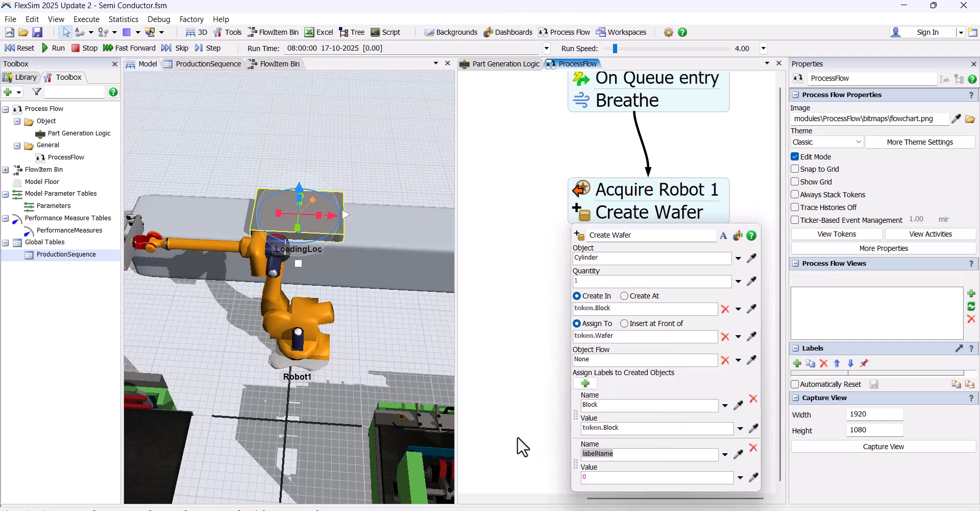
{"action": "type", "text": "EntryTime"}
{"action": "left_click", "coordinate": [614, 479]}
{"action": "key", "text": "BackSpace"}
{"action": "type", "text": "Model.time"}
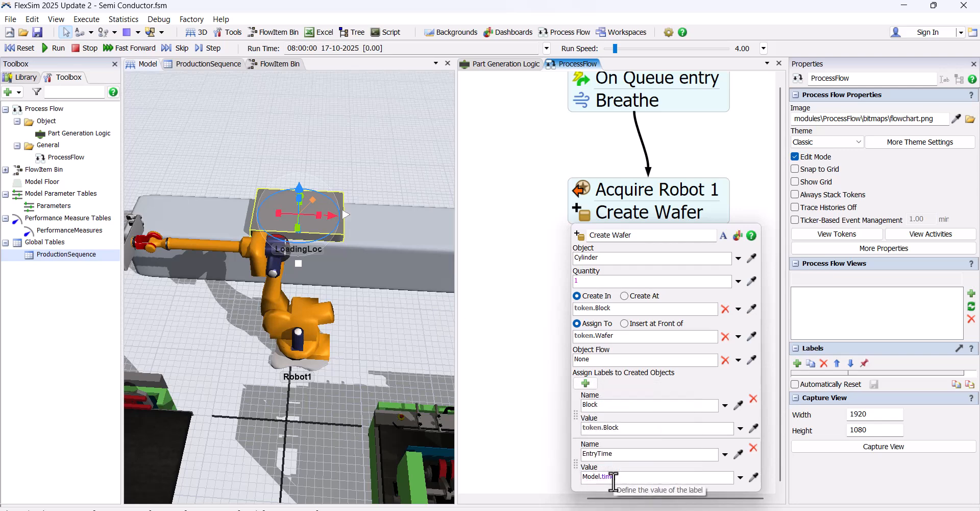
{"action": "left_click", "coordinate": [520, 338]}
Add a Breathe activity to the block directly beneath Create Wafer
{"action": "scroll", "coordinate": [585, 265], "scroll_direction": "down", "scroll_amount": 3}
{"action": "scroll", "coordinate": [602, 289], "scroll_direction": "up", "scroll_amount": 3}
{"action": "double_click", "coordinate": [580, 285]}
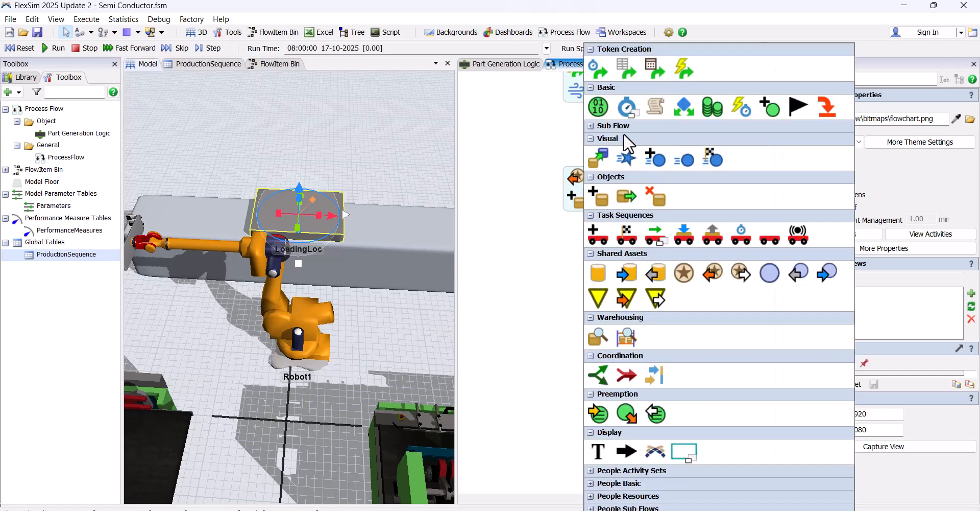
{"action": "left_click", "coordinate": [628, 109]}
{"action": "left_click", "coordinate": [637, 76]}
{"action": "left_click_drag", "start_coordinate": [647, 271], "coordinate": [624, 220]}
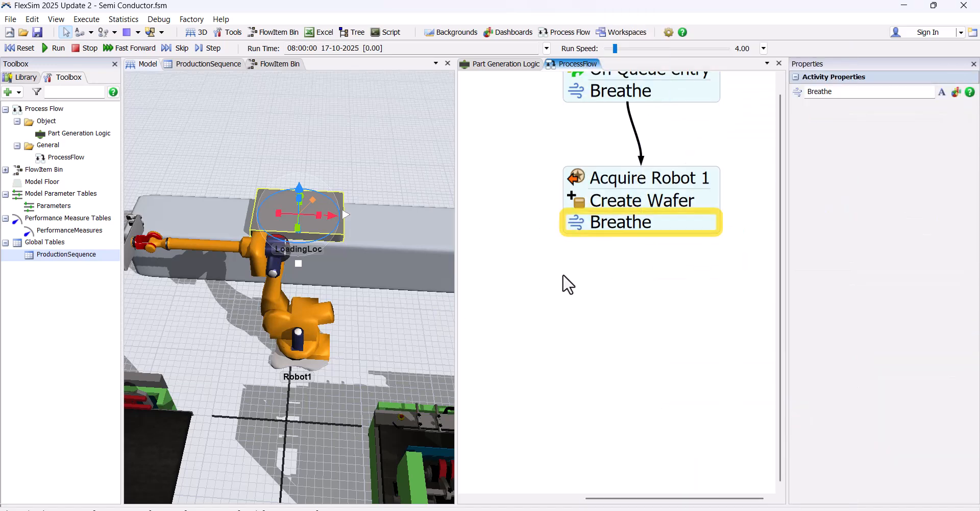
Add a Load activity beneath the Breathe that follows Create Wafer and open its properties
{"action": "double_click", "coordinate": [655, 256]}
{"action": "left_click", "coordinate": [754, 236]}
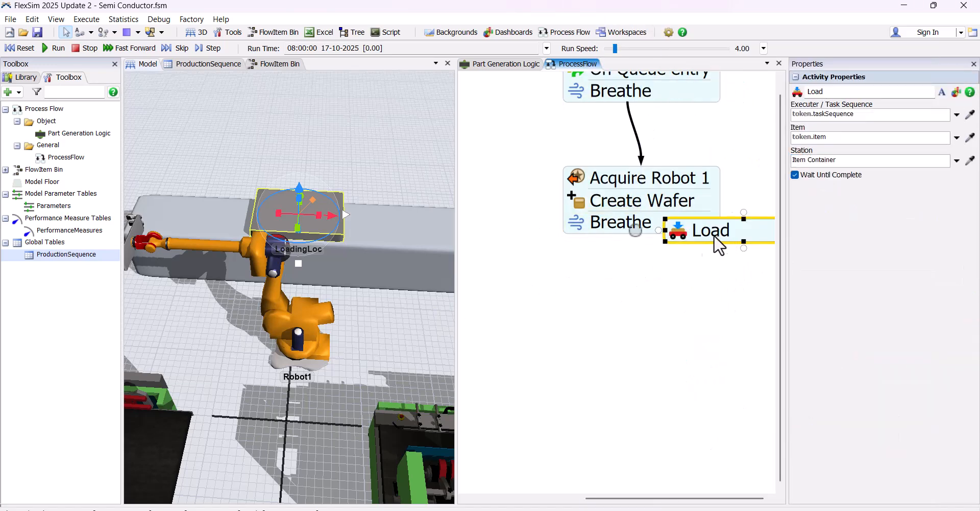
{"action": "left_click_drag", "start_coordinate": [718, 236], "coordinate": [580, 247]}
{"action": "left_click", "coordinate": [583, 254]}
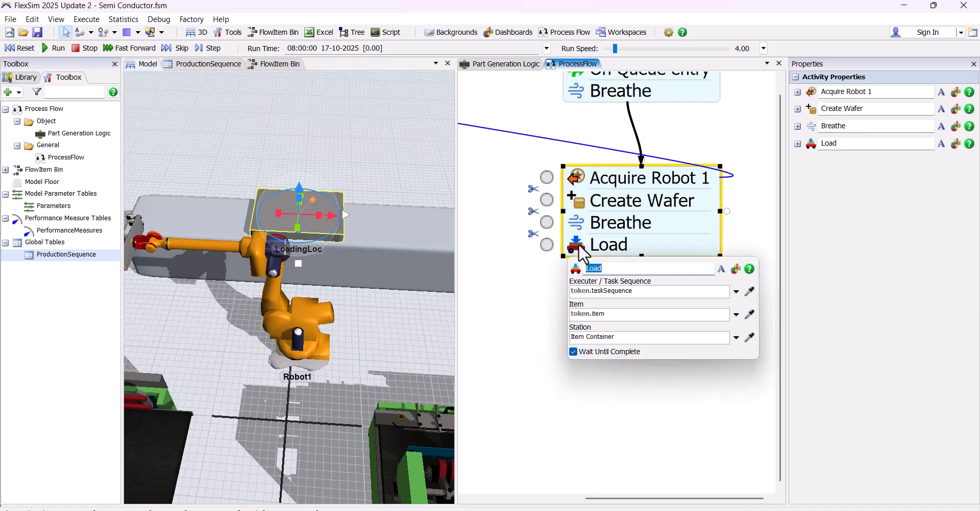
Set the Load activity's executer to token.Robot and its item to token.Wafer
{"action": "left_click", "coordinate": [737, 291]}
{"action": "mouse_move", "coordinate": [725, 335]}
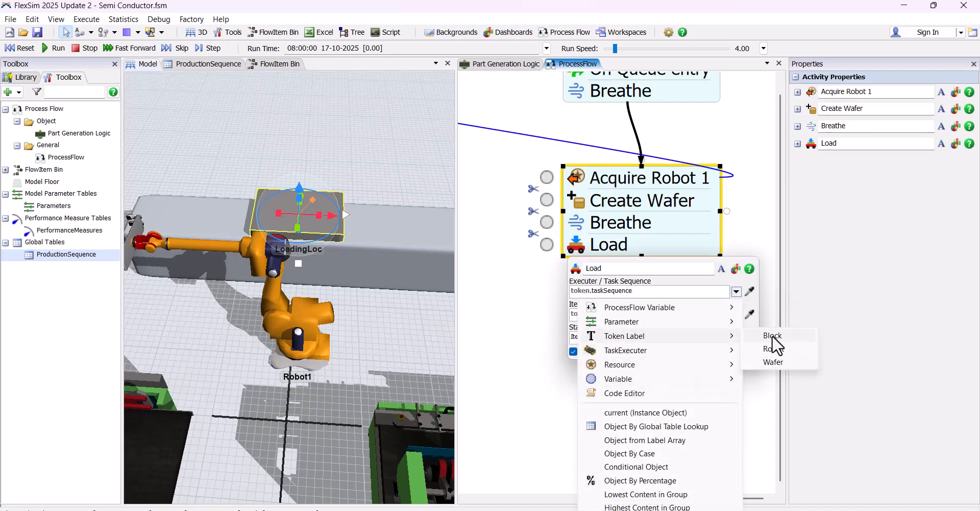
{"action": "left_click", "coordinate": [773, 351]}
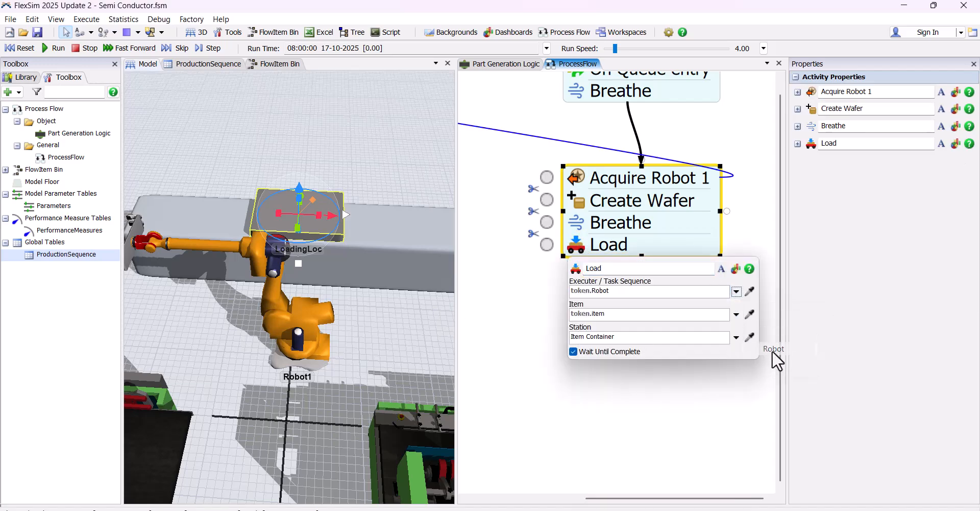
{"action": "left_click", "coordinate": [736, 315]}
{"action": "mouse_move", "coordinate": [645, 359]}
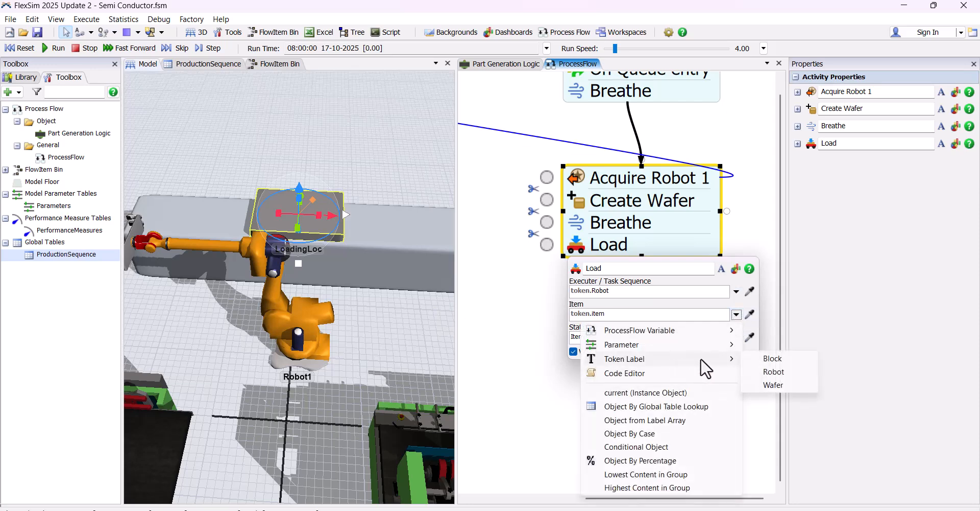
{"action": "left_click", "coordinate": [774, 384]}
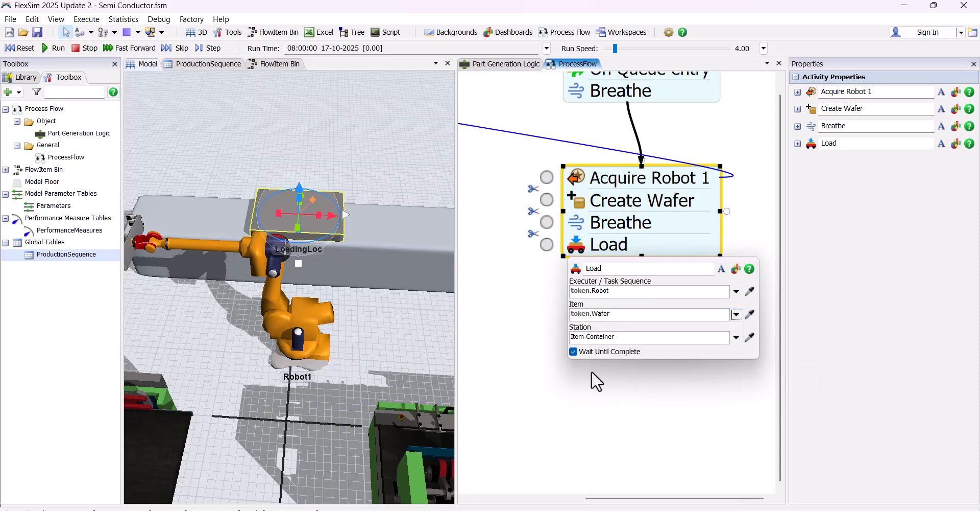
{"action": "left_click", "coordinate": [593, 370]}
{"action": "left_click", "coordinate": [628, 324]}
Add an Assign Labels activity beneath Load and rename it Dec Slot Label
{"action": "double_click", "coordinate": [597, 292]}
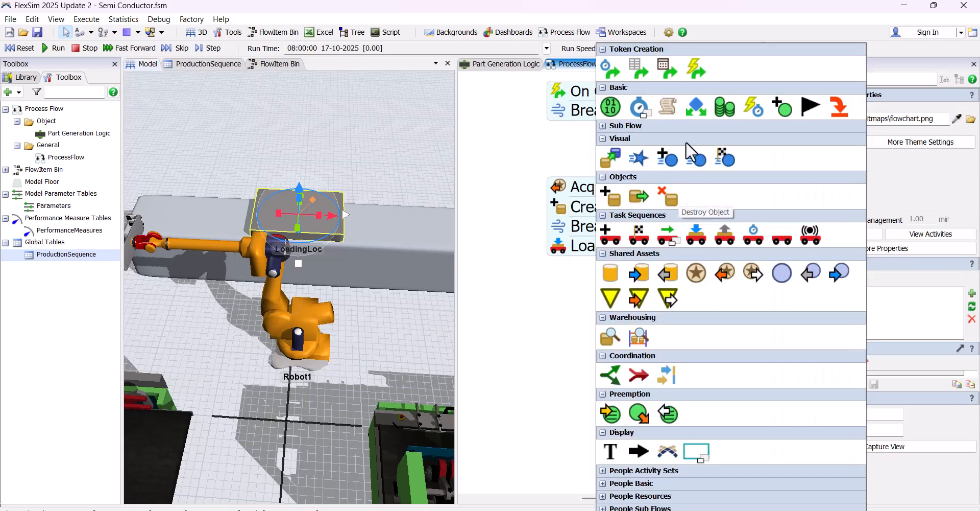
{"action": "left_click", "coordinate": [611, 108]}
{"action": "left_click_drag", "start_coordinate": [671, 292], "coordinate": [621, 273]}
{"action": "left_click_drag", "start_coordinate": [863, 161], "coordinate": [792, 164]}
{"action": "key", "text": "BackSpace"}
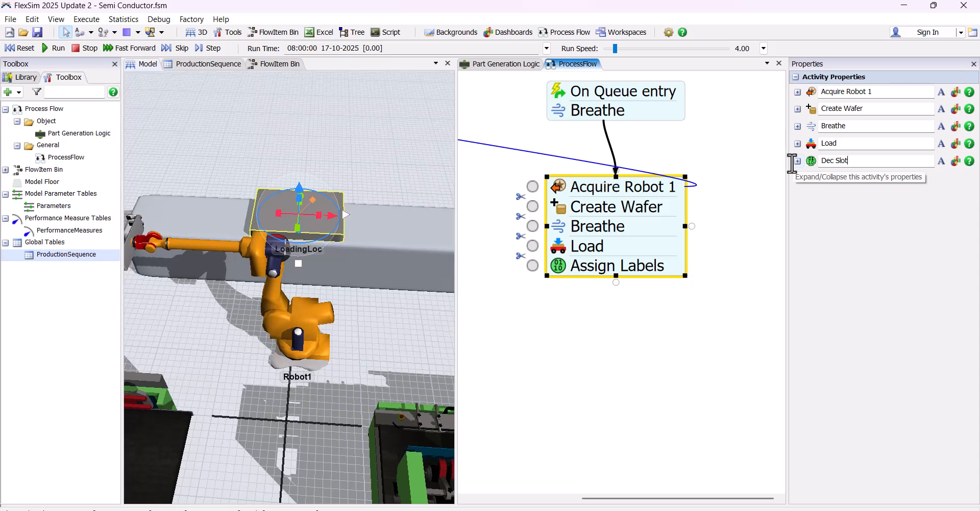
{"action": "key", "text": "Return"}
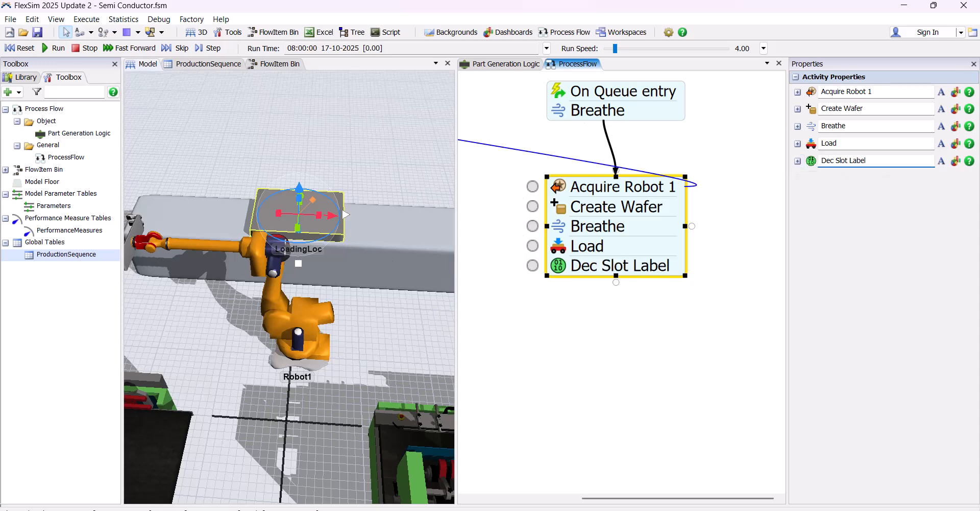
In Dec Slot Label, add the label NonProcessedWaferQty with an increment value and assign it to token.Block
{"action": "left_click", "coordinate": [551, 152]}
{"action": "scroll", "coordinate": [591, 273], "scroll_direction": "down", "scroll_amount": 4}
{"action": "scroll", "coordinate": [600, 278], "scroll_direction": "up", "scroll_amount": 3}
{"action": "left_click", "coordinate": [603, 264]}
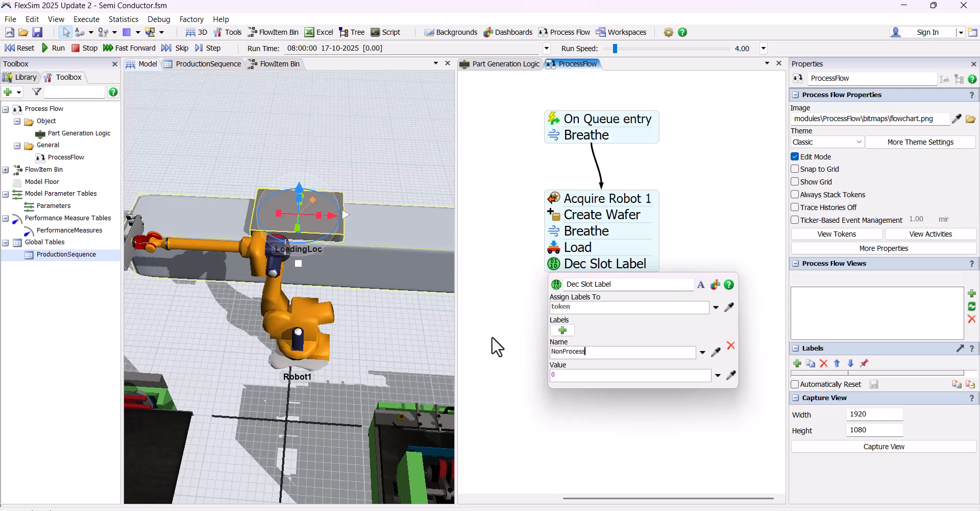
{"action": "type", "text": "Qty"}
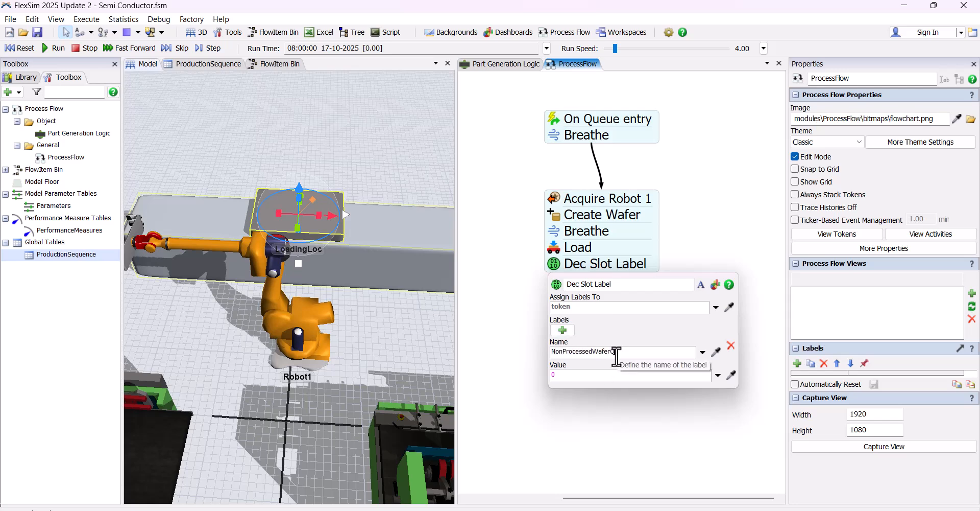
{"action": "left_click", "coordinate": [718, 375]}
{"action": "left_click", "coordinate": [649, 148]}
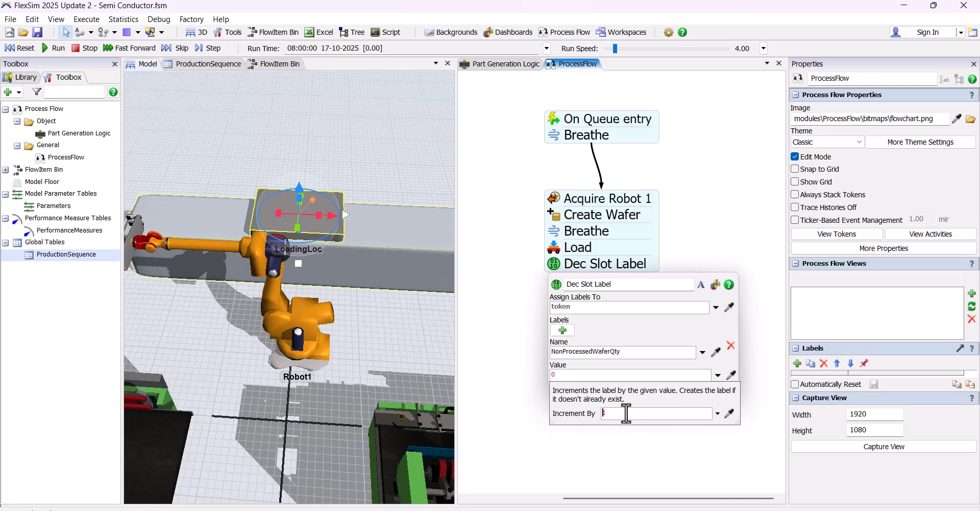
{"action": "left_click", "coordinate": [619, 305]}
{"action": "type", "text": ".B"}
{"action": "left_click", "coordinate": [720, 191]}
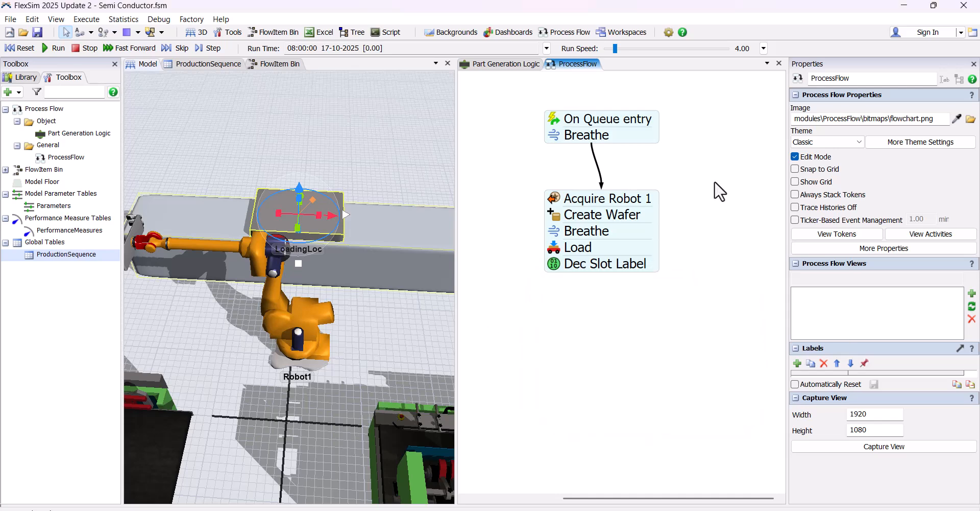
Rename Processor2 as Resource 1 and Processor1 as Resource 2 in the 3D model
{"action": "scroll", "coordinate": [680, 177], "scroll_direction": "down", "scroll_amount": 1}
{"action": "scroll", "coordinate": [250, 308], "scroll_direction": "down", "scroll_amount": 5}
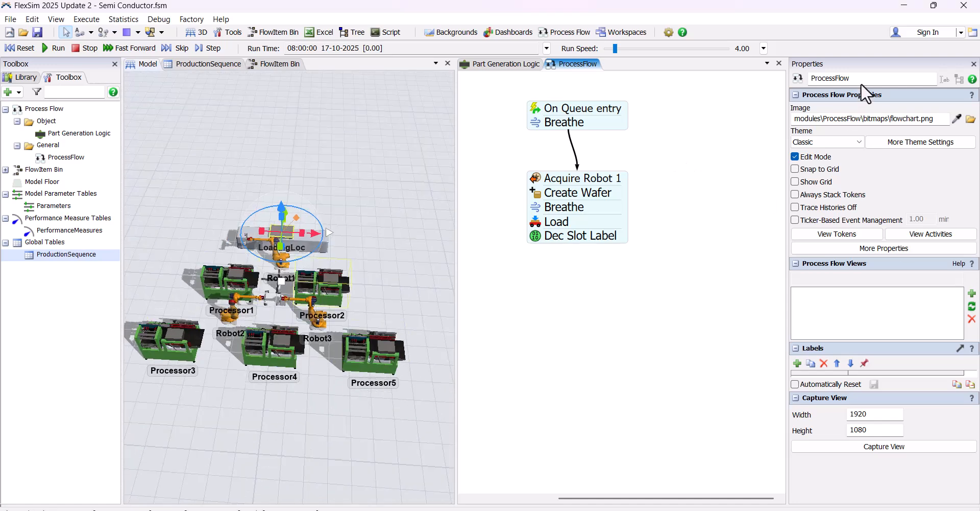
{"action": "left_click_drag", "start_coordinate": [863, 78], "coordinate": [717, 67]}
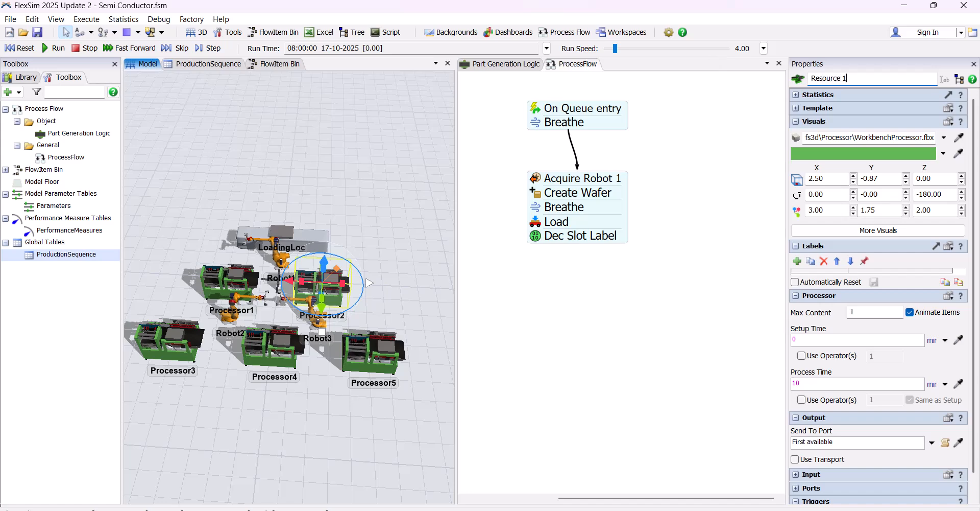
{"action": "left_click", "coordinate": [364, 348]}
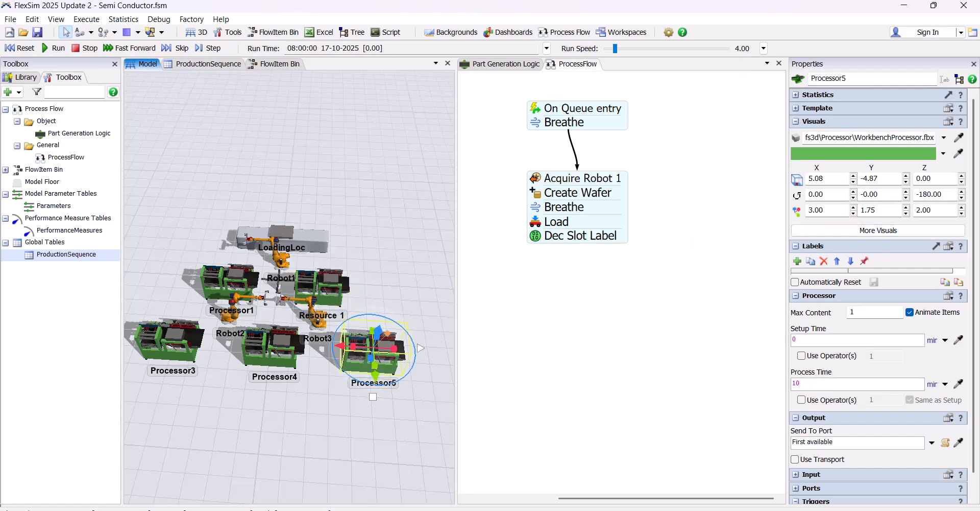
{"action": "left_click", "coordinate": [230, 281]}
{"action": "left_click_drag", "start_coordinate": [858, 80], "coordinate": [753, 79]}
{"action": "type", "text": "Resource 2"}
Rename Processor5 as Resource 3, Processor4 as Resource 4 and Processor3 as Resource 5
{"action": "left_click", "coordinate": [373, 351]}
{"action": "left_click_drag", "start_coordinate": [857, 79], "coordinate": [714, 77]}
{"action": "type", "text": "Resource 1"}
{"action": "left_click", "coordinate": [274, 349]}
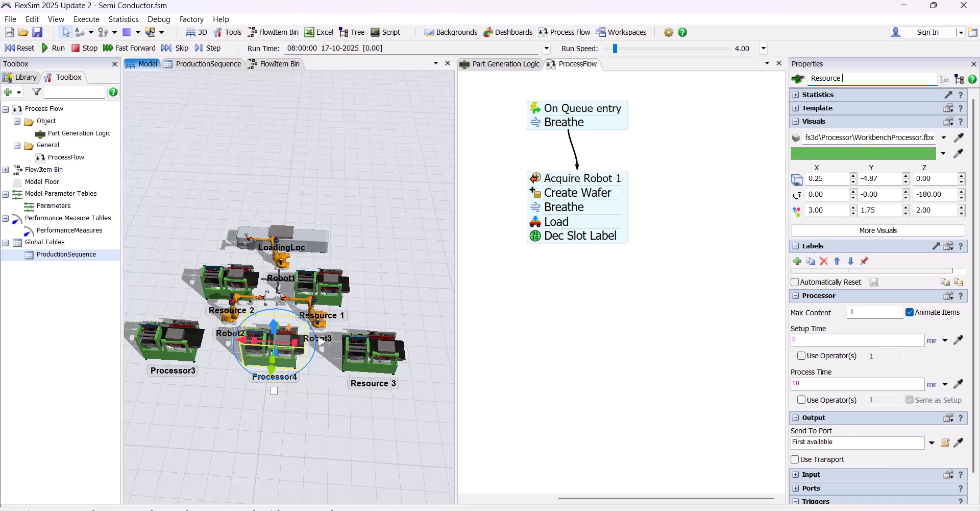
{"action": "left_click", "coordinate": [162, 348]}
{"action": "left_click_drag", "start_coordinate": [854, 80], "coordinate": [683, 78]}
{"action": "type", "text": "Resource 1"}
{"action": "left_click_drag", "start_coordinate": [380, 266], "coordinate": [388, 255]}
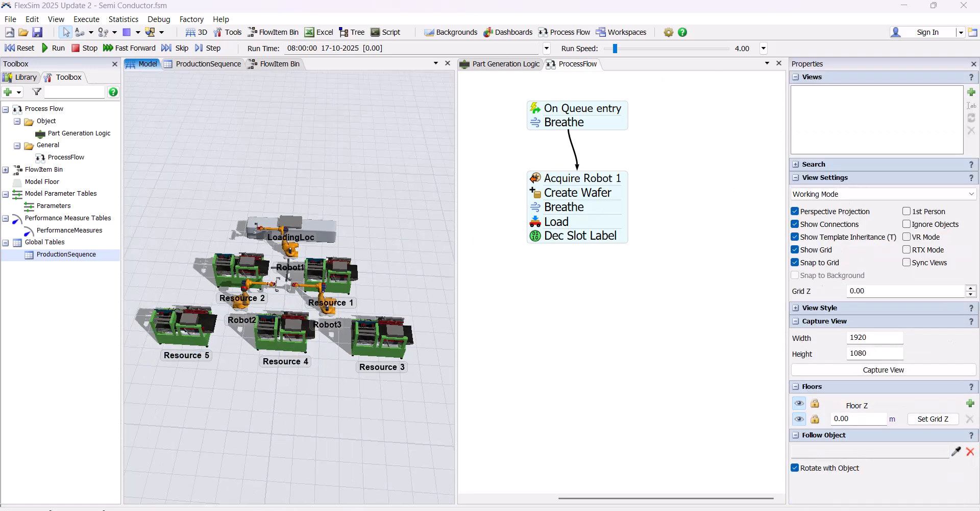
Add an Unload activity beneath Dec Slot Label in the process flow
{"action": "left_click_drag", "start_coordinate": [549, 260], "coordinate": [571, 247]}
{"action": "double_click", "coordinate": [582, 244]}
{"action": "left_click", "coordinate": [705, 234]}
{"action": "scroll", "coordinate": [566, 266], "scroll_direction": "up", "scroll_amount": 2}
{"action": "left_click_drag", "start_coordinate": [617, 265], "coordinate": [565, 256]}
Set Unload's executer to token.Robot, its item to token.Wafer and its station to Resource 1 sampled from the model
{"action": "left_click", "coordinate": [726, 291]}
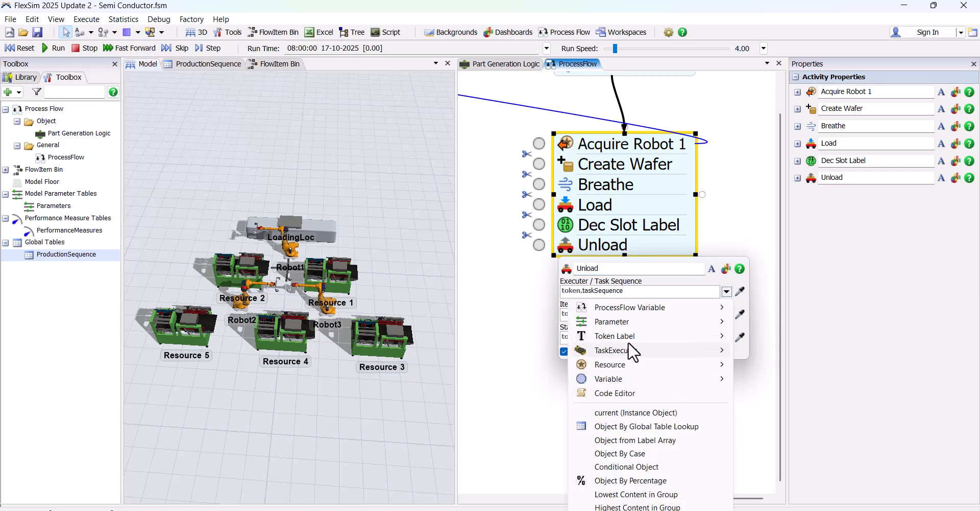
{"action": "mouse_move", "coordinate": [636, 340]}
{"action": "left_click", "coordinate": [763, 361]}
{"action": "left_click", "coordinate": [726, 314]}
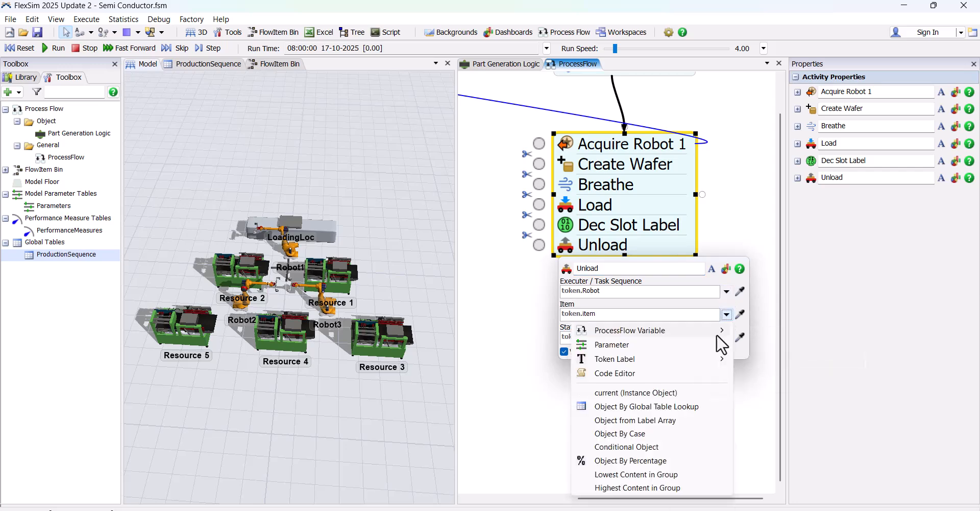
{"action": "mouse_move", "coordinate": [679, 371]}
{"action": "left_click", "coordinate": [764, 397]}
{"action": "left_click", "coordinate": [740, 337]}
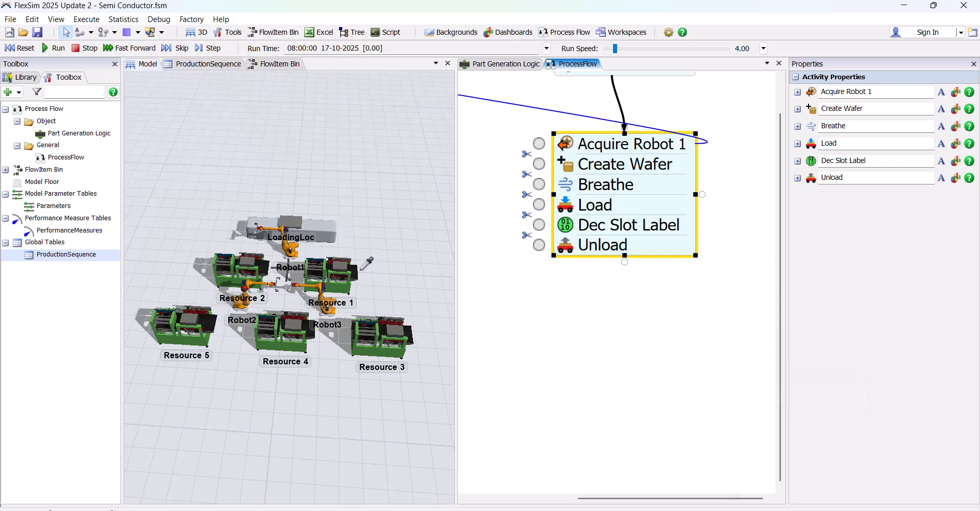
{"action": "left_click", "coordinate": [348, 273]}
{"action": "left_click", "coordinate": [408, 281]}
{"action": "left_click", "coordinate": [522, 315]}
Add a Release activity beneath Unload and open its properties
{"action": "left_click", "coordinate": [588, 305]}
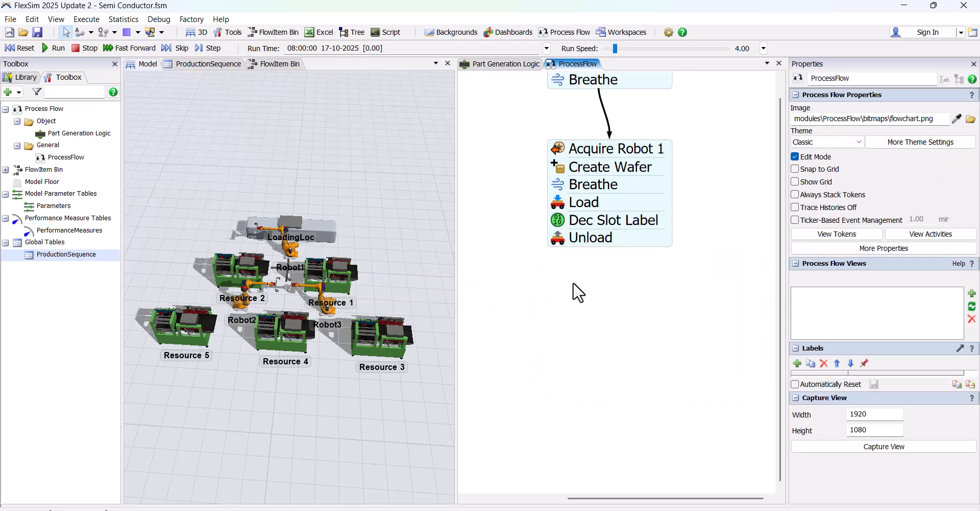
{"action": "double_click", "coordinate": [586, 298]}
{"action": "left_click", "coordinate": [735, 278]}
{"action": "scroll", "coordinate": [619, 285], "scroll_direction": "up", "scroll_amount": 1}
{"action": "left_click_drag", "start_coordinate": [621, 300], "coordinate": [578, 268]}
{"action": "left_click", "coordinate": [550, 259]}
Set the Release activity to release the resource assigned to token.Robot
{"action": "left_click", "coordinate": [712, 303]}
{"action": "mouse_move", "coordinate": [692, 349]}
{"action": "left_click", "coordinate": [759, 362]}
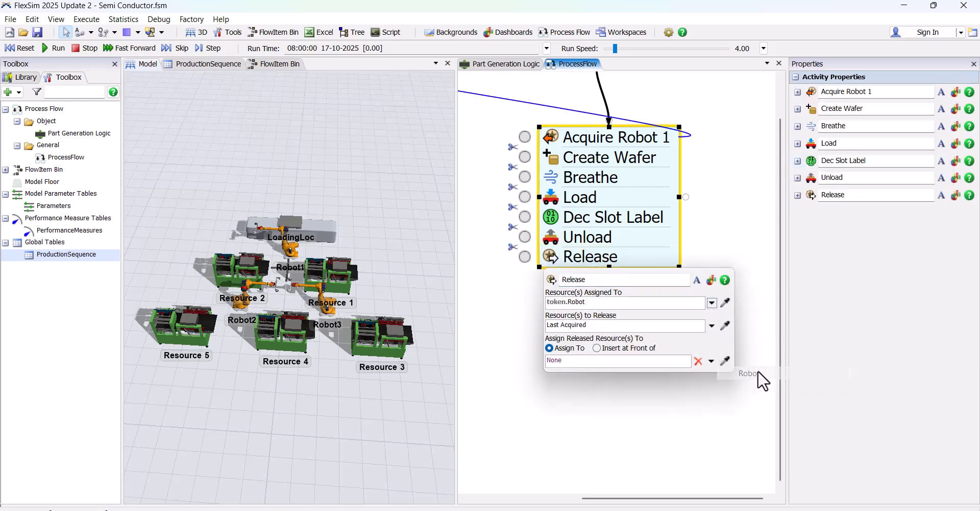
{"action": "left_click", "coordinate": [556, 325]}
Add a Decide activity beneath Release and rename it Check Unprocessed is Complete Or Not
{"action": "scroll", "coordinate": [580, 313], "scroll_direction": "down", "scroll_amount": 1}
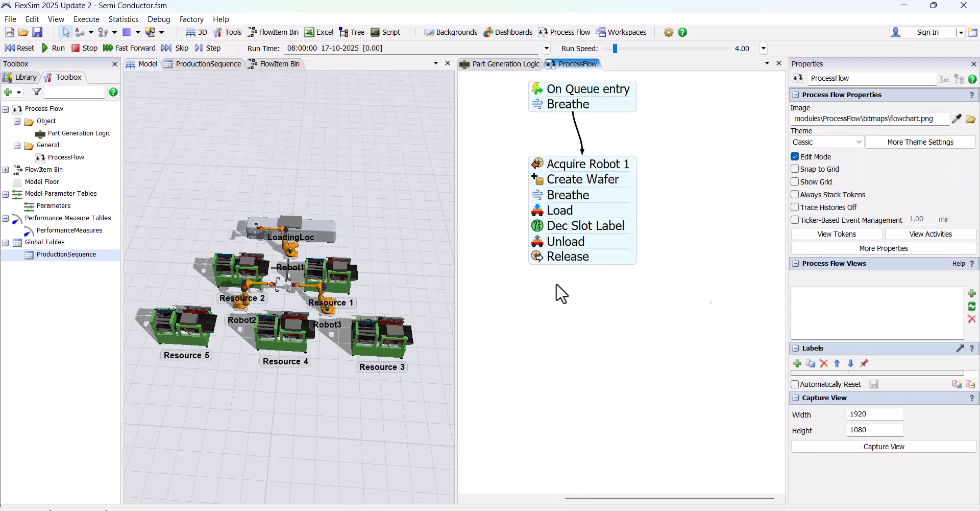
{"action": "double_click", "coordinate": [599, 306]}
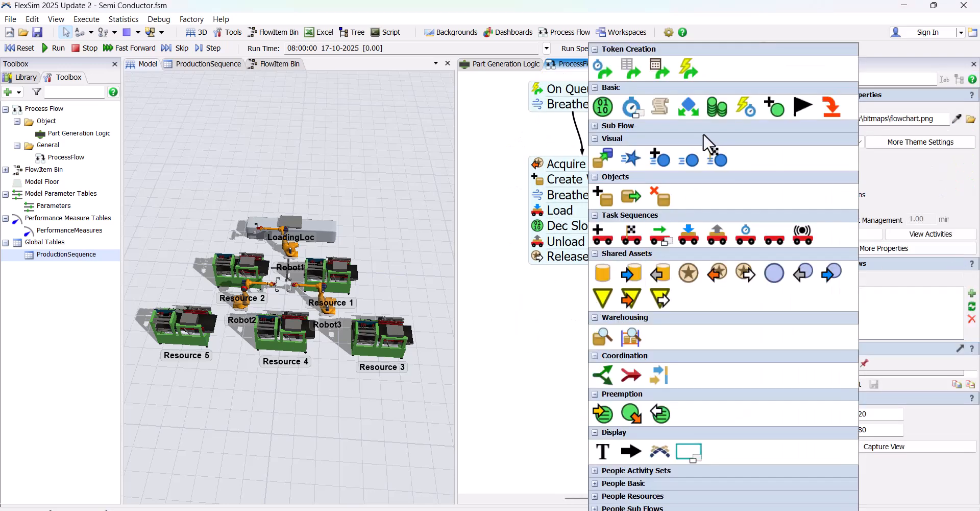
{"action": "left_click_drag", "start_coordinate": [610, 307], "coordinate": [532, 272]}
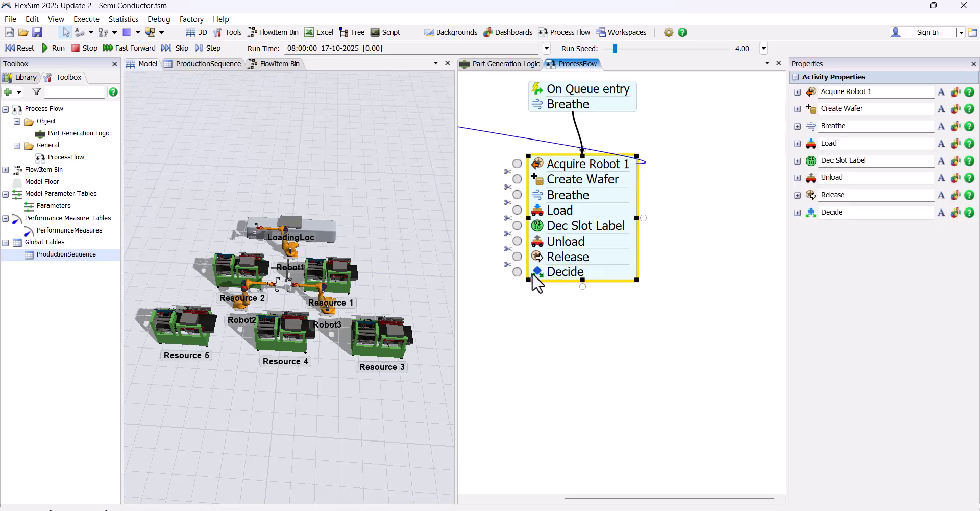
{"action": "left_click", "coordinate": [864, 210]}
{"action": "type", "text": "Check Unprocessed is Complete Or Not"}
{"action": "key", "text": "Return"}
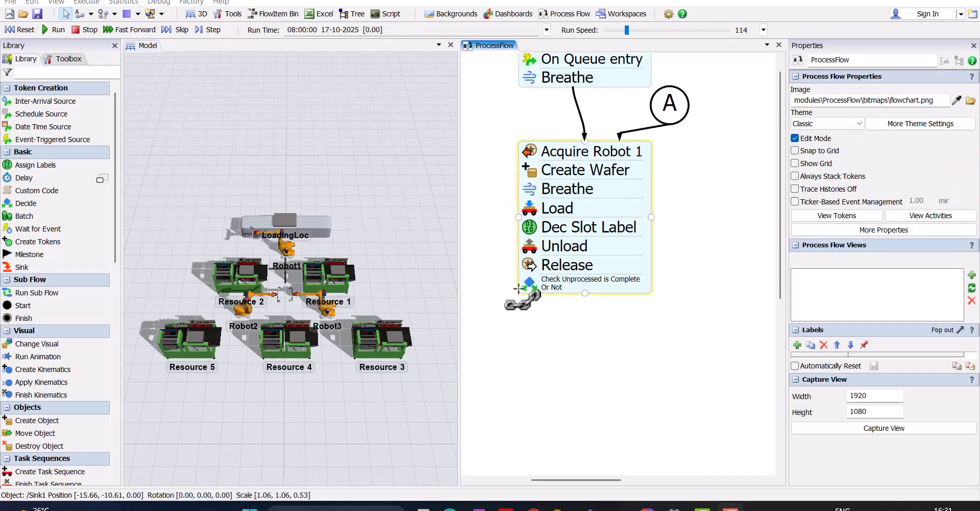
Make the decision a Conditional Decide whose condition uses token.Block.NonProcessedWaferQty
{"action": "left_click", "coordinate": [532, 284]}
{"action": "left_click", "coordinate": [663, 329]}
{"action": "left_click", "coordinate": [601, 206]}
{"action": "left_click", "coordinate": [661, 351]}
{"action": "key", "text": "BackSpace"}
{"action": "key", "text": "BackSpace"}
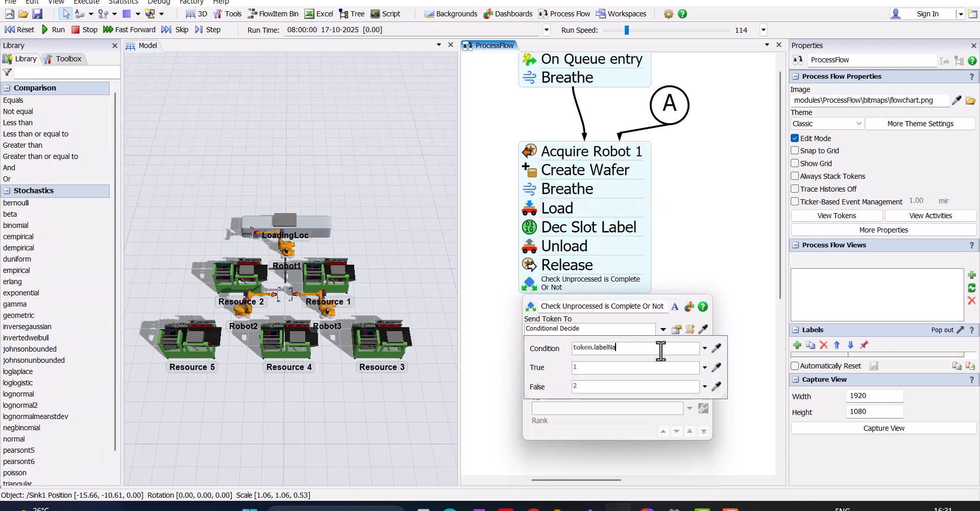
{"action": "type", "text": "Block.NonProce"}
{"action": "type", "text": "ty == 0"}
{"action": "left_click", "coordinate": [695, 280]}
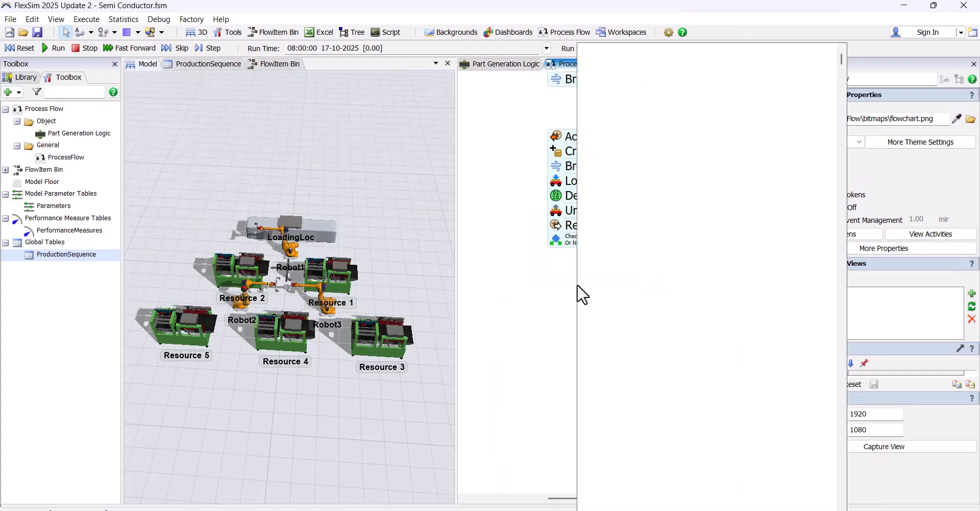
Add a Sink below the activity block and connect the Decide activity to it as the first output
{"action": "double_click", "coordinate": [577, 291]}
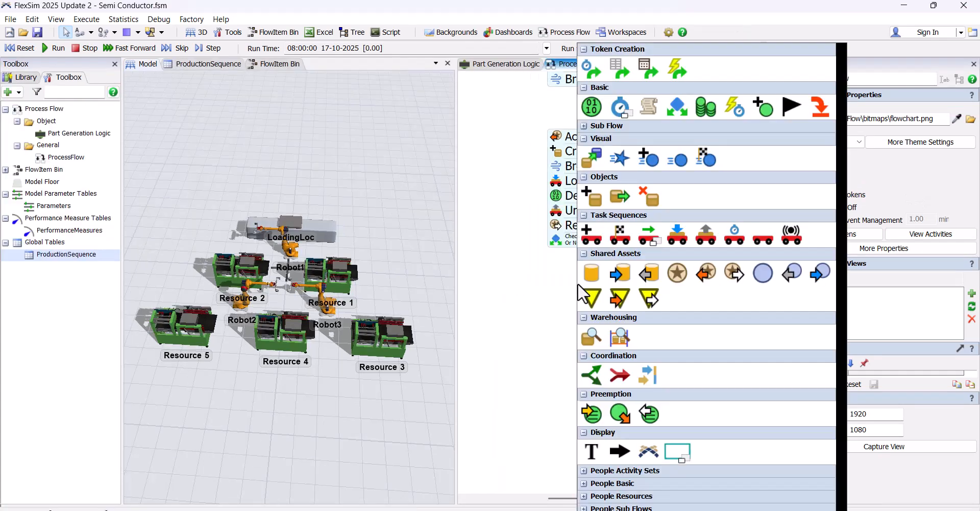
{"action": "left_click", "coordinate": [822, 109]}
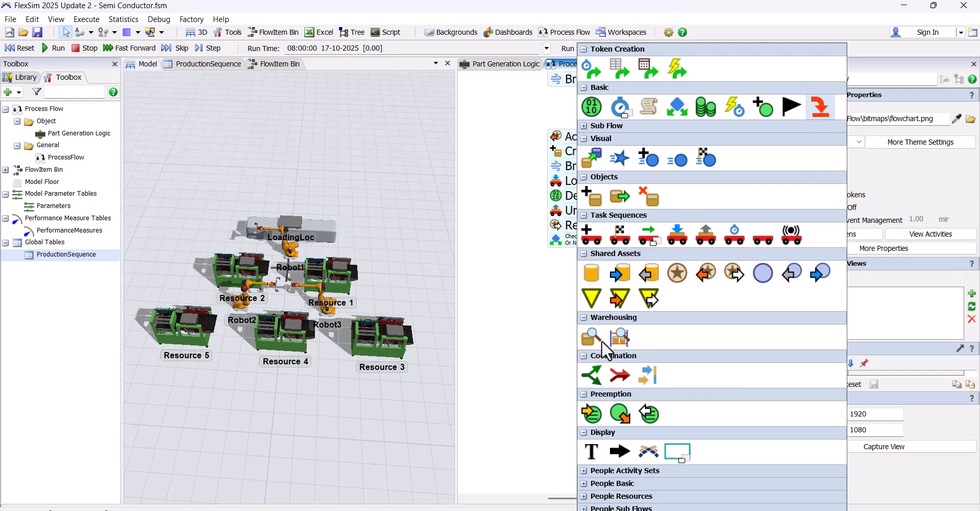
{"action": "left_click_drag", "start_coordinate": [633, 295], "coordinate": [575, 352]}
{"action": "left_click_drag", "start_coordinate": [564, 248], "coordinate": [568, 348]}
{"action": "left_click_drag", "start_coordinate": [634, 307], "coordinate": [590, 324]}
{"action": "left_click_drag", "start_coordinate": [549, 366], "coordinate": [547, 386]}
Add a Wait for Event activity listening to Resource 1's On Exit event and connect the Decide activity's second output to it
{"action": "double_click", "coordinate": [591, 310]}
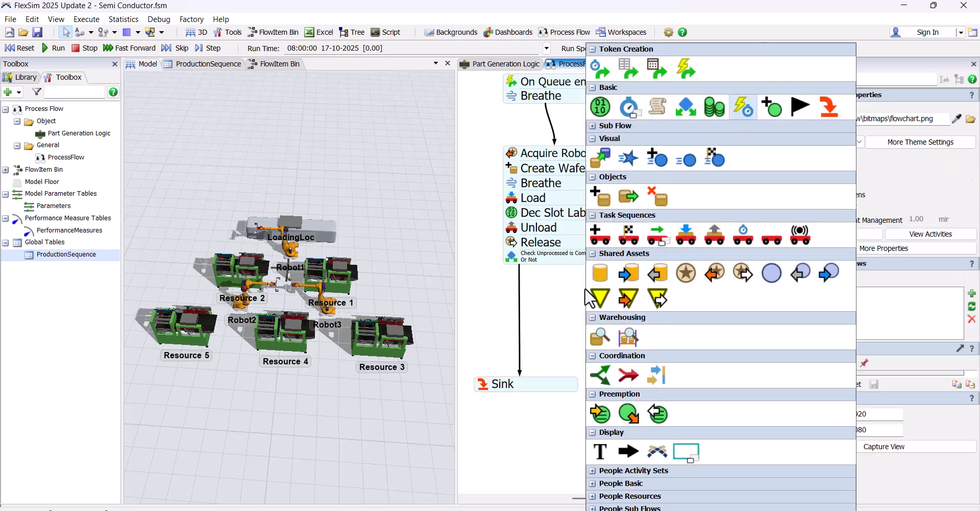
{"action": "left_click", "coordinate": [751, 106]}
{"action": "left_click", "coordinate": [345, 280]}
{"action": "left_click", "coordinate": [440, 300]}
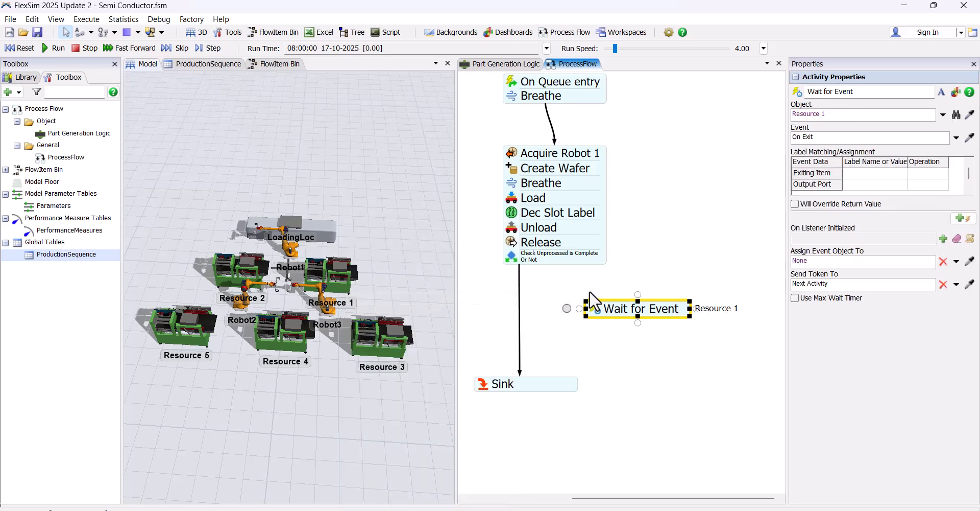
{"action": "left_click_drag", "start_coordinate": [593, 265], "coordinate": [595, 303]}
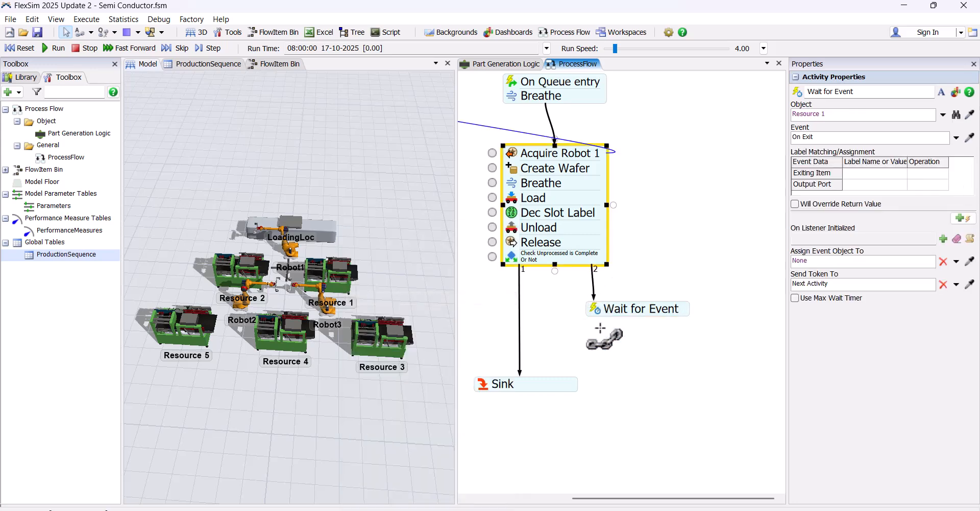
Add a Breathe activity beneath Wait for Event and connect it back to Acquire Robot 1
{"action": "double_click", "coordinate": [663, 319]}
{"action": "left_click", "coordinate": [711, 112]}
{"action": "left_click", "coordinate": [710, 90]}
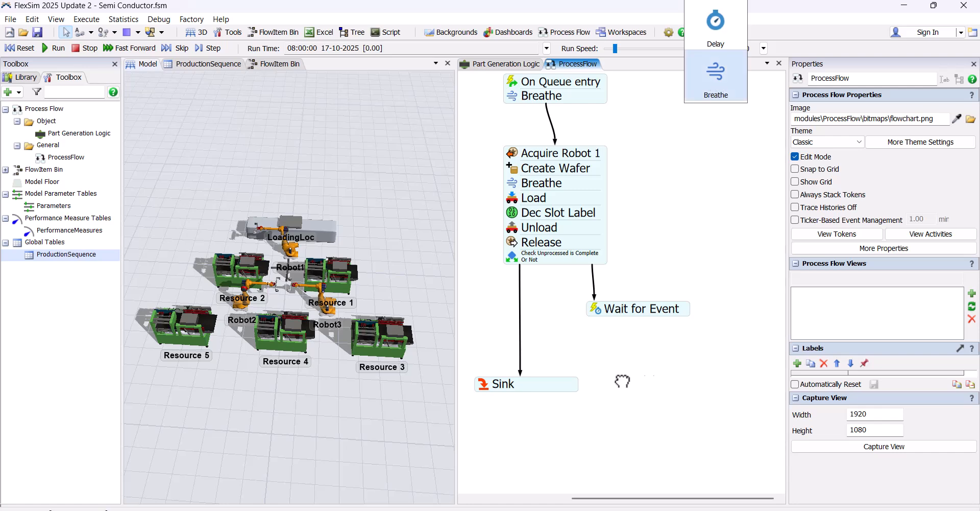
{"action": "left_click_drag", "start_coordinate": [694, 329], "coordinate": [606, 205]}
{"action": "scroll", "coordinate": [620, 341], "scroll_direction": "down", "scroll_amount": 2}
{"action": "scroll", "coordinate": [627, 357], "scroll_direction": "up", "scroll_amount": 1}
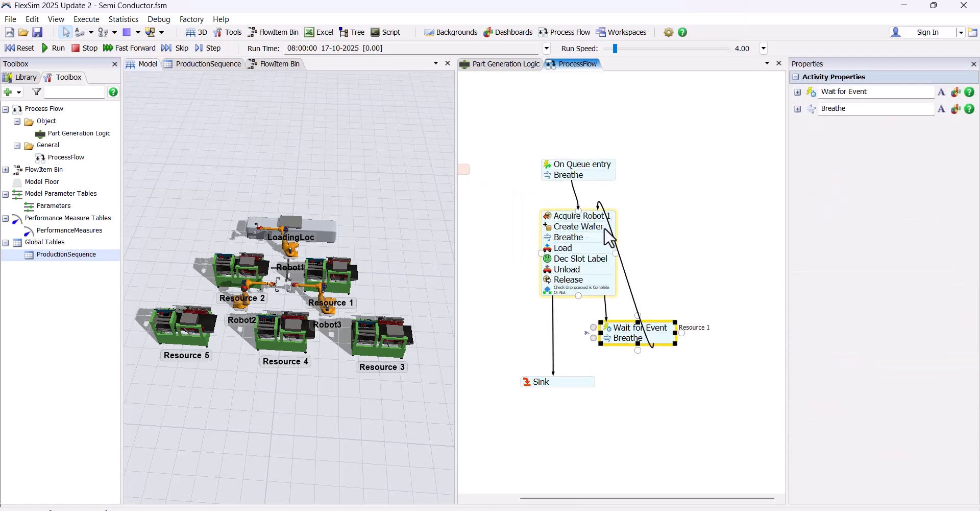
Change the connector from Breathe to Acquire Robot 1 from a Bezier line to a pair of lettered A circles
{"action": "left_click", "coordinate": [639, 294]}
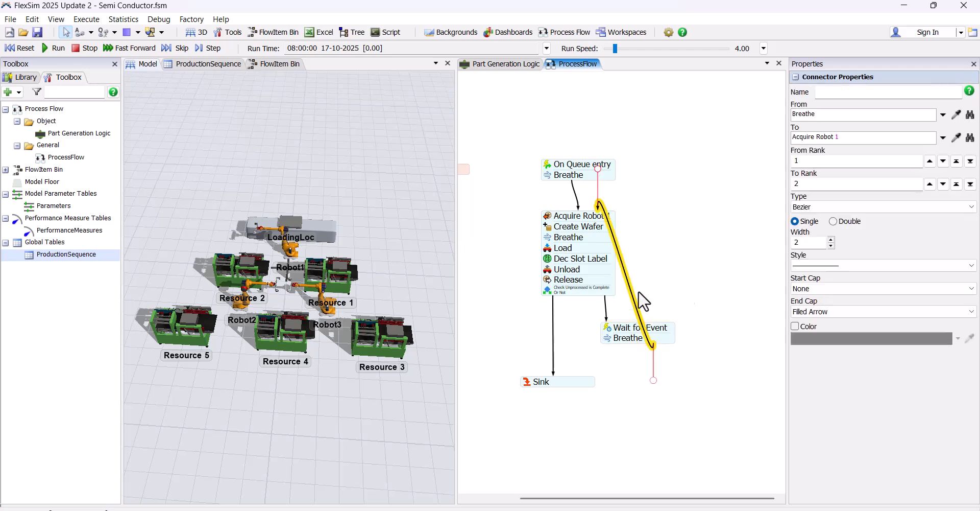
{"action": "left_click", "coordinate": [837, 205]}
{"action": "left_click", "coordinate": [833, 234]}
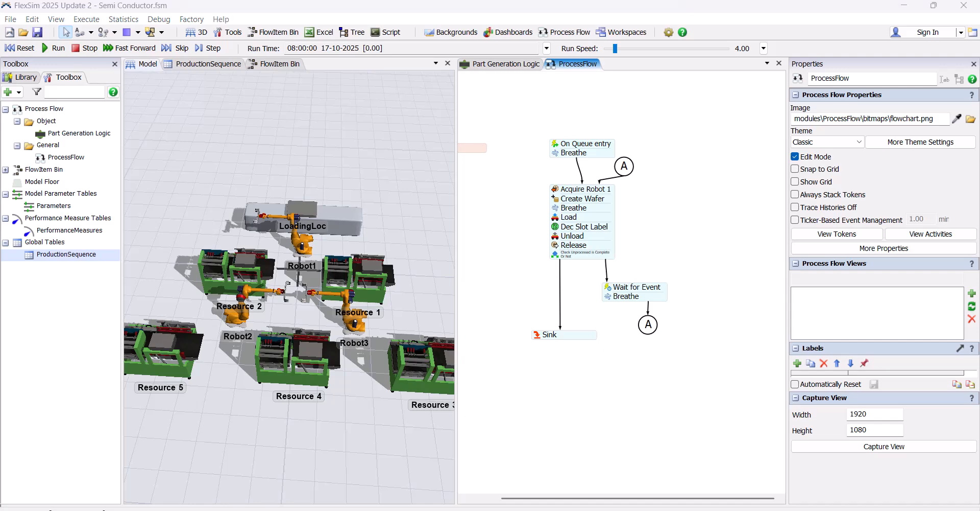
Add a global table and name it RobotMoveTime
{"action": "right_click", "coordinate": [55, 245]}
{"action": "left_click", "coordinate": [99, 253]}
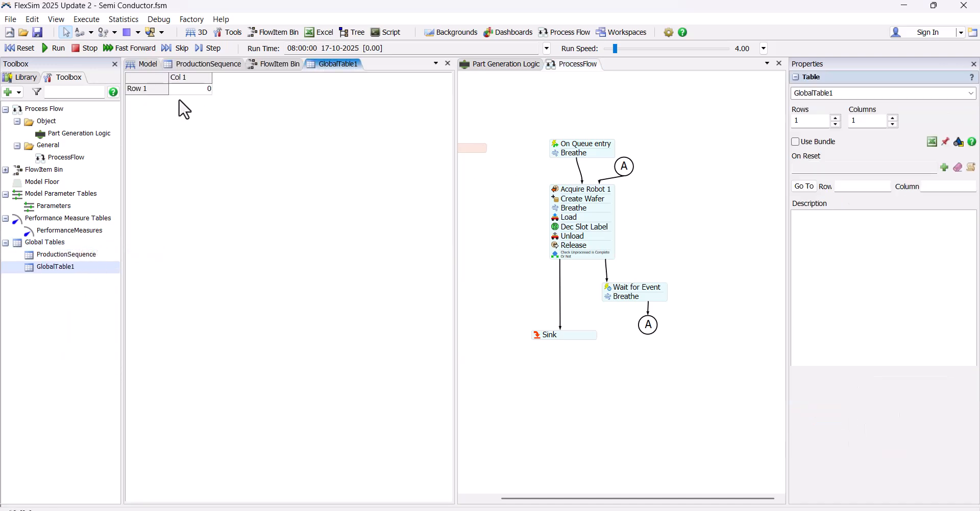
{"action": "type", "text": "RobotMov"}
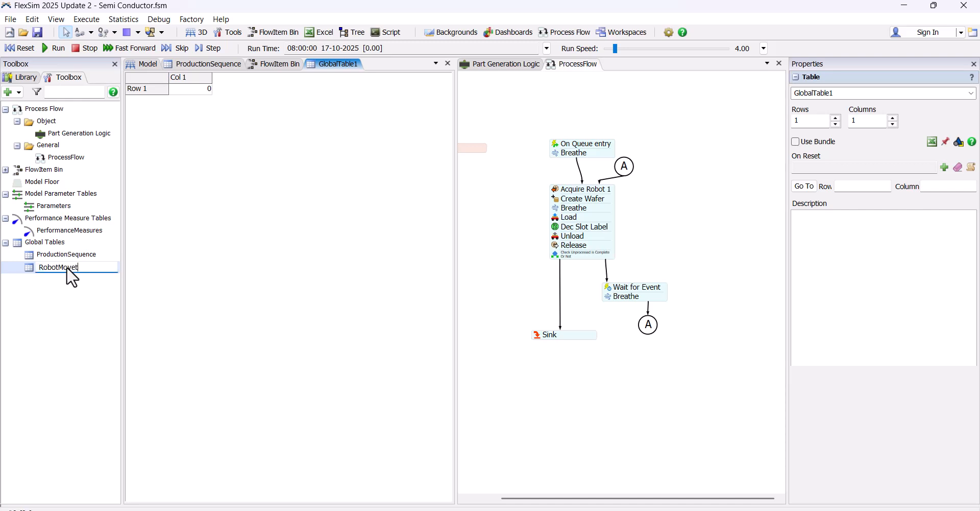
{"action": "type", "text": "eTime"}
{"action": "left_click", "coordinate": [160, 86]}
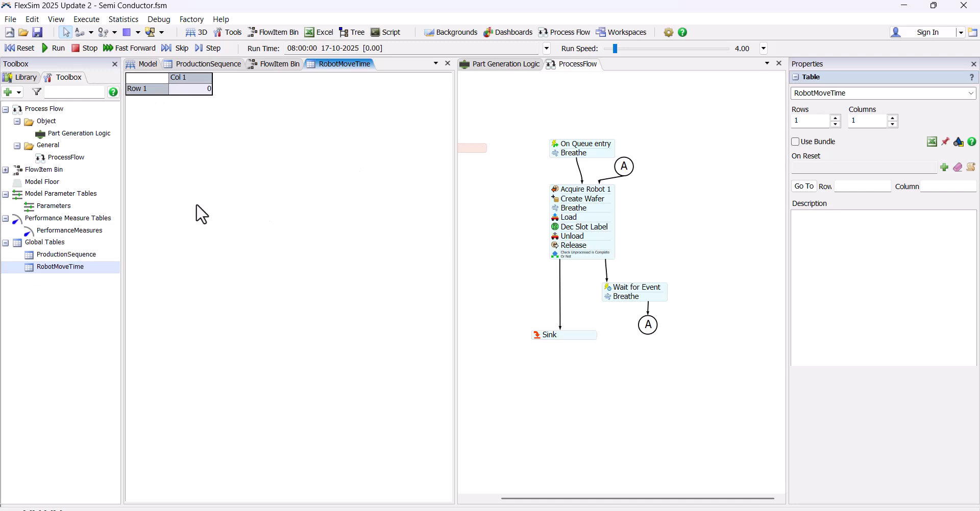
Give the RobotMoveTime table three rows named Robot_1, Robot_2 and Robot_3
{"action": "left_click", "coordinate": [835, 118]}
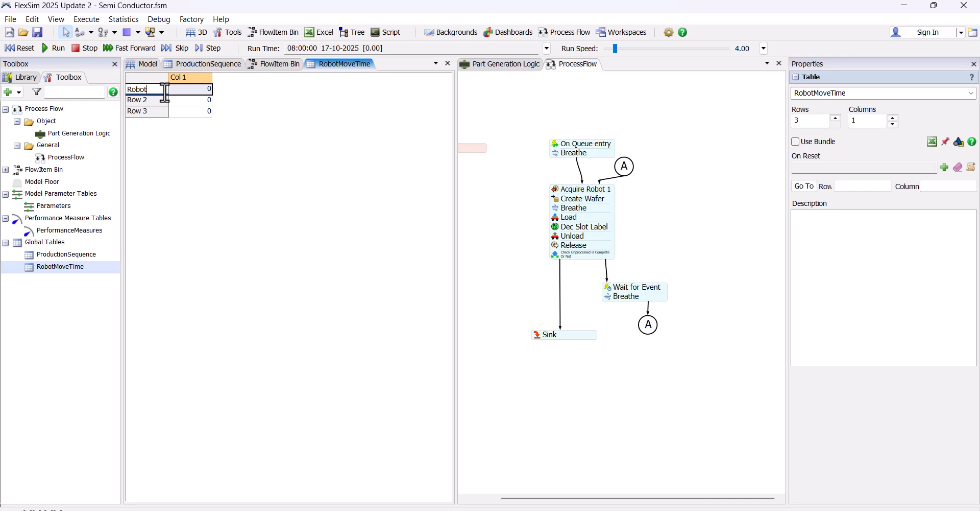
{"action": "type", "text": "Robot_1"}
{"action": "left_click_drag", "start_coordinate": [159, 91], "coordinate": [130, 91]}
{"action": "key", "text": "ctrl+c"}
{"action": "double_click", "coordinate": [150, 100]}
{"action": "key", "text": "ctrl+v"}
{"action": "key", "text": "BackSpace"}
{"action": "key", "text": "2"}
{"action": "double_click", "coordinate": [154, 113]}
{"action": "key", "text": "ctrl+v"}
{"action": "key", "text": "BackSpace"}
{"action": "key", "text": "3"}
Enter a move time of 3 in the first two robot rows of the RobotMoveTime table
{"action": "left_click", "coordinate": [206, 89]}
{"action": "type", "text": "3"}
{"action": "left_click", "coordinate": [206, 100]}
{"action": "type", "text": "3"}
{"action": "left_click", "coordinate": [197, 111]}
{"action": "type", "text": "3"}
Add a number label named Robot with value 1 to Robot1 in the 3D model
{"action": "left_click", "coordinate": [149, 61]}
{"action": "left_click", "coordinate": [291, 239]}
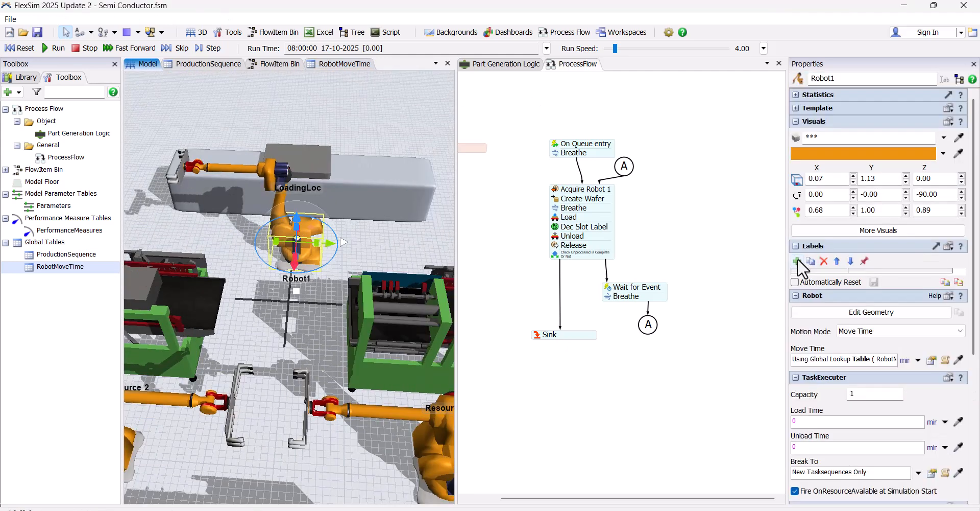
{"action": "left_click", "coordinate": [798, 261]}
{"action": "left_click", "coordinate": [845, 276]}
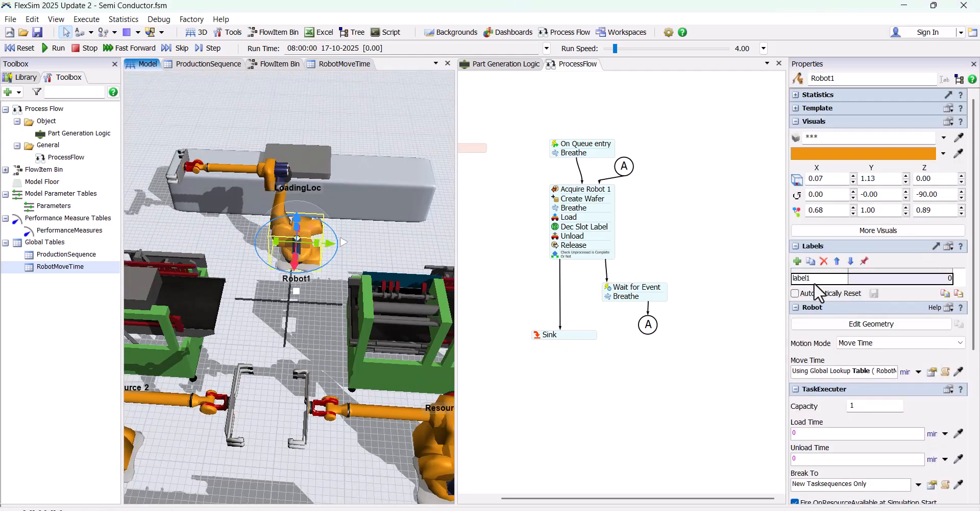
{"action": "type", "text": "Robot"}
{"action": "left_click", "coordinate": [857, 284]}
{"action": "type", "text": "1"}
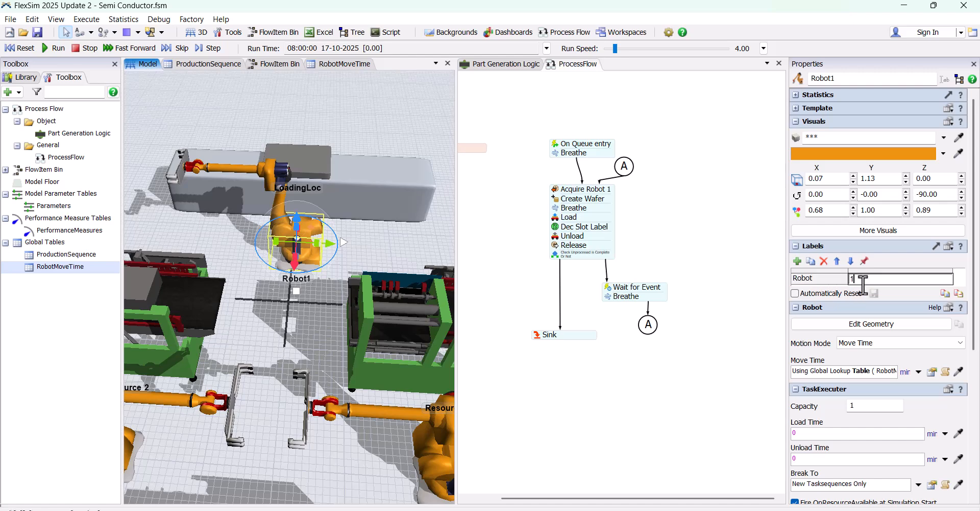
Add a number label named Robot with value 2 to Robot2
{"action": "scroll", "coordinate": [413, 347], "scroll_direction": "down", "scroll_amount": 5}
{"action": "left_click", "coordinate": [184, 328]}
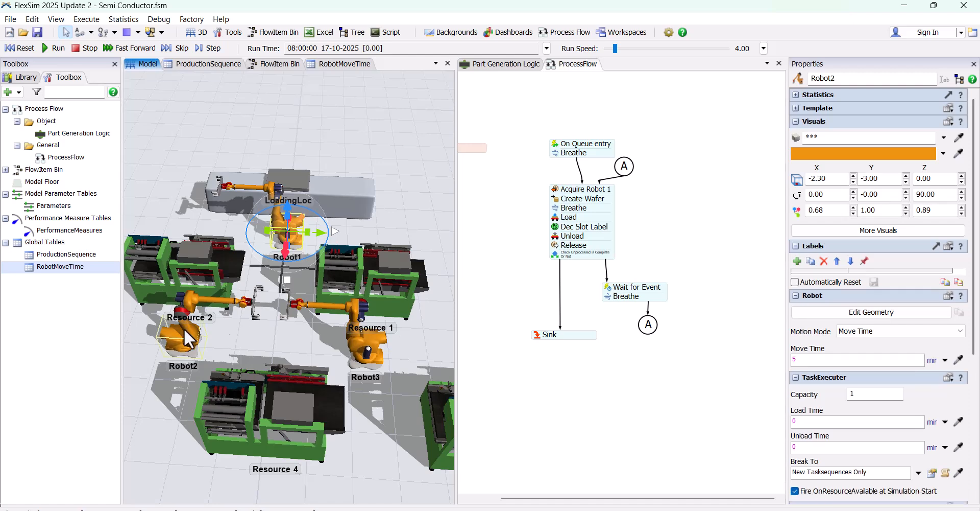
{"action": "left_click", "coordinate": [797, 261]}
{"action": "left_click", "coordinate": [814, 278]}
{"action": "type", "text": "Robot"}
{"action": "left_click", "coordinate": [862, 274]}
{"action": "type", "text": "2"}
Add a number label named Robot with value 3 to Robot3
{"action": "left_click", "coordinate": [367, 333]}
{"action": "left_click", "coordinate": [797, 260]}
{"action": "left_click", "coordinate": [817, 278]}
{"action": "type", "text": "Robot"}
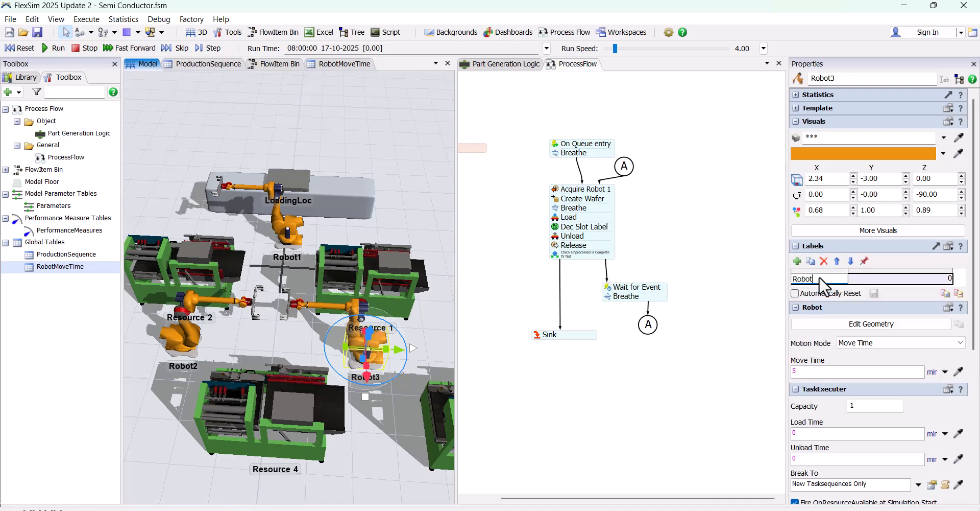
{"action": "left_click", "coordinate": [893, 279]}
{"action": "type", "text": "3"}
Set the row of Robot1's Move Time lookup in the RobotMoveTime table to current.Robot
{"action": "left_click", "coordinate": [298, 232]}
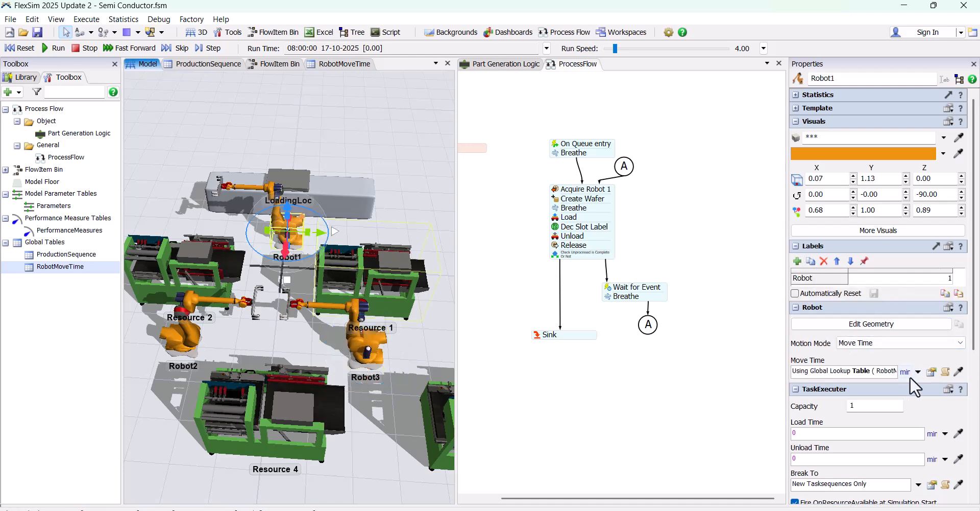
{"action": "left_click", "coordinate": [927, 374]}
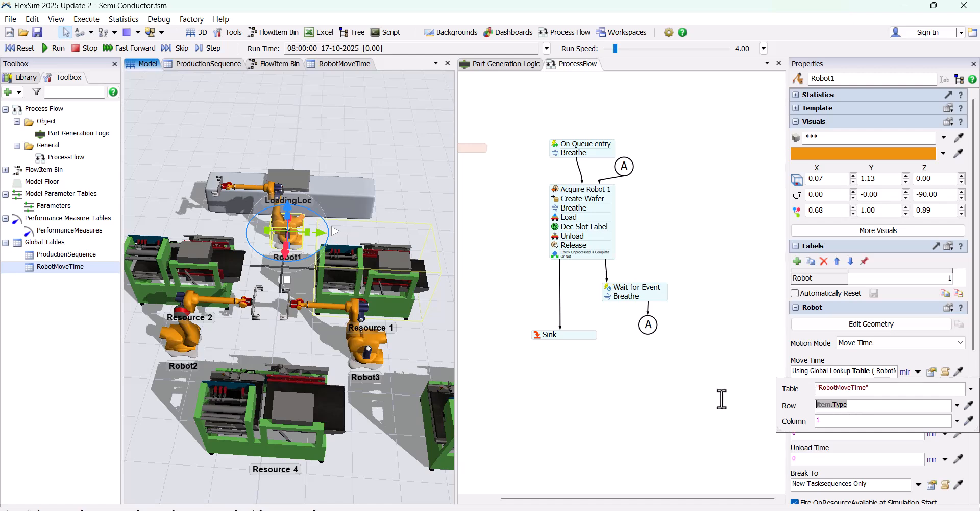
{"action": "type", "text": "curr"}
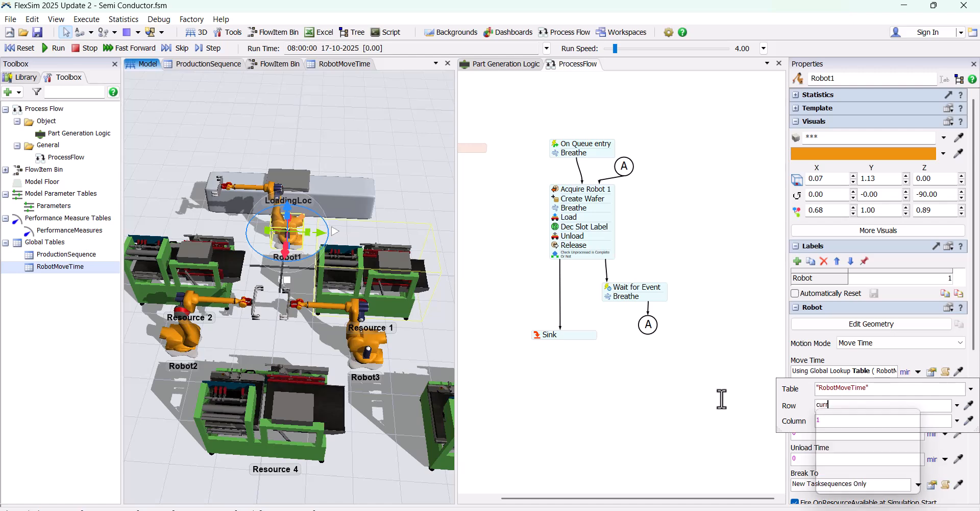
{"action": "type", "text": "ent.Robot"}
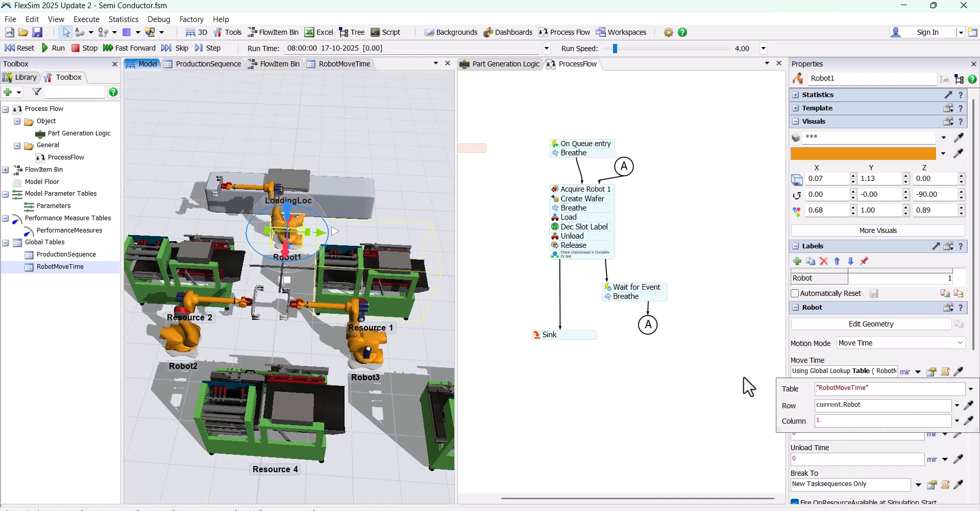
{"action": "left_click", "coordinate": [716, 377]}
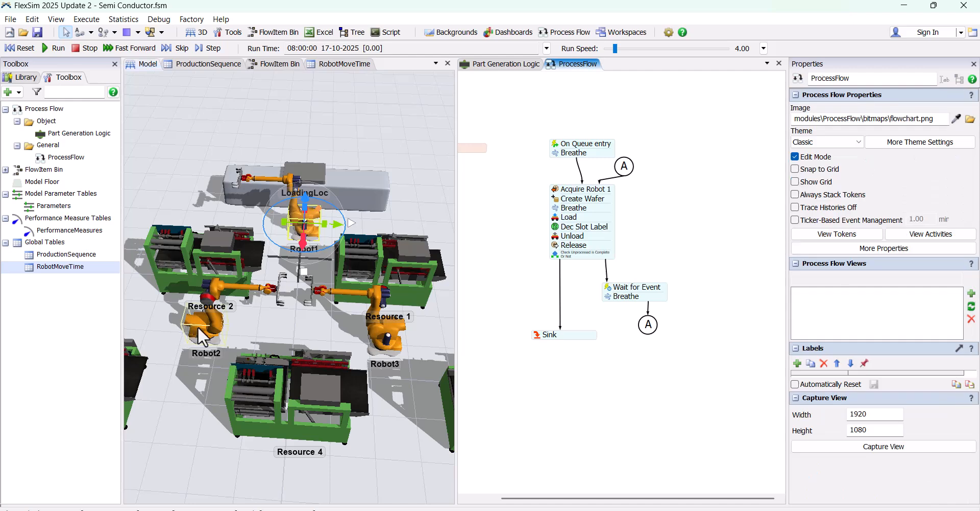
Make Robot2's Move Time a global table lookup in RobotMoveTime with row current.Robot and column 1
{"action": "left_click", "coordinate": [209, 326]}
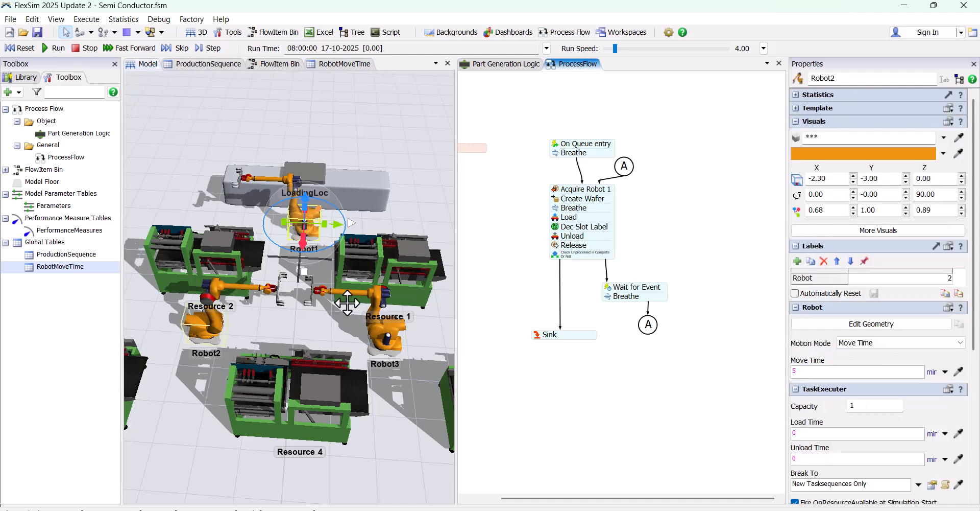
{"action": "left_click", "coordinate": [945, 371]}
{"action": "left_click", "coordinate": [867, 288]}
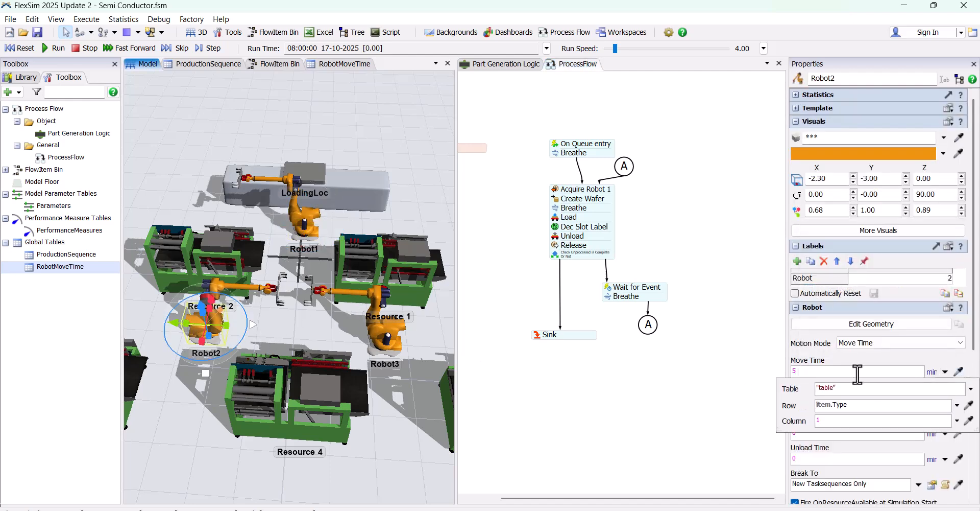
{"action": "left_click", "coordinate": [971, 390]}
{"action": "mouse_move", "coordinate": [919, 406]}
{"action": "left_click", "coordinate": [829, 419]}
{"action": "key", "text": "Tab"}
{"action": "type", "text": "current.Robot"}
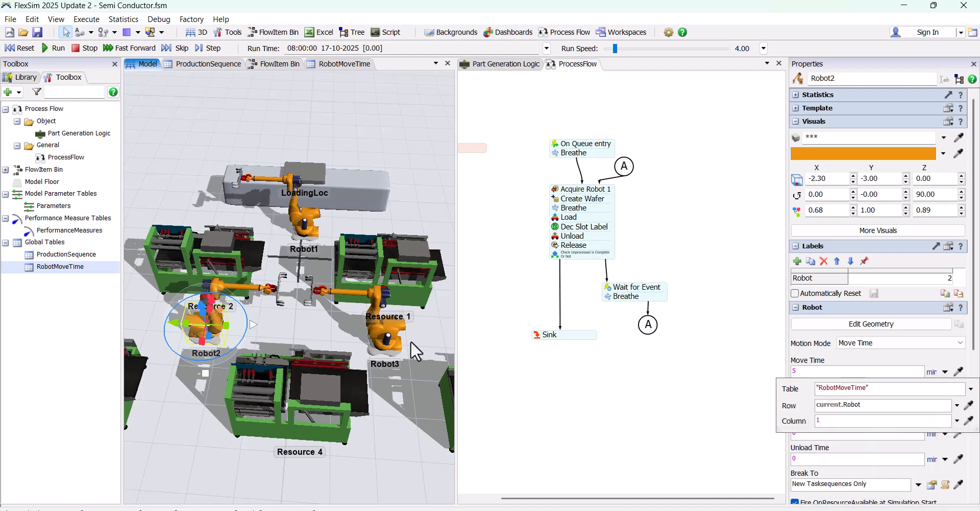
Make Robot3's Move Time a global table lookup in RobotMoveTime with row current.Robot and column 1
{"action": "left_click", "coordinate": [396, 335]}
{"action": "left_click", "coordinate": [945, 372]}
{"action": "left_click", "coordinate": [867, 286]}
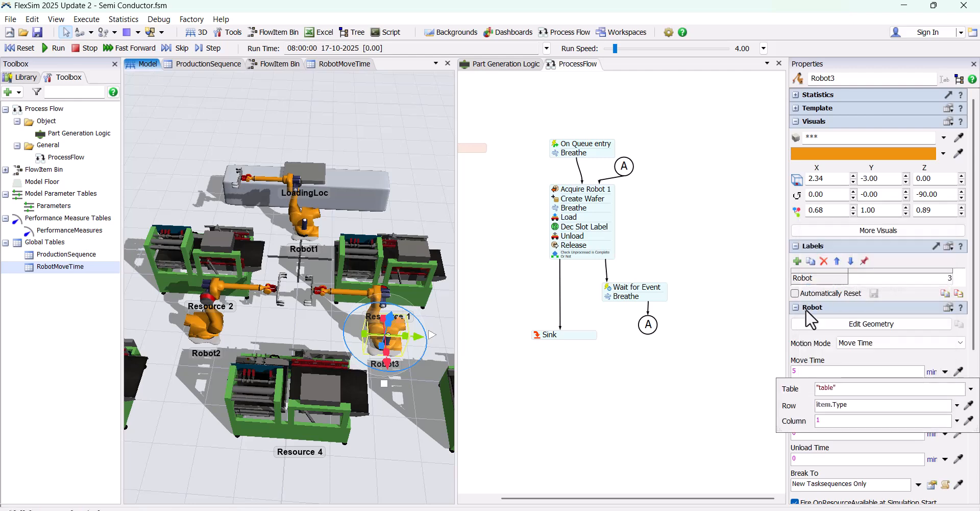
{"action": "left_click", "coordinate": [971, 389]}
{"action": "mouse_move", "coordinate": [917, 406]}
{"action": "left_click", "coordinate": [821, 415]}
{"action": "left_click_drag", "start_coordinate": [873, 404], "coordinate": [780, 406]}
{"action": "type", "text": "current.Robot"}
{"action": "left_click", "coordinate": [722, 436]}
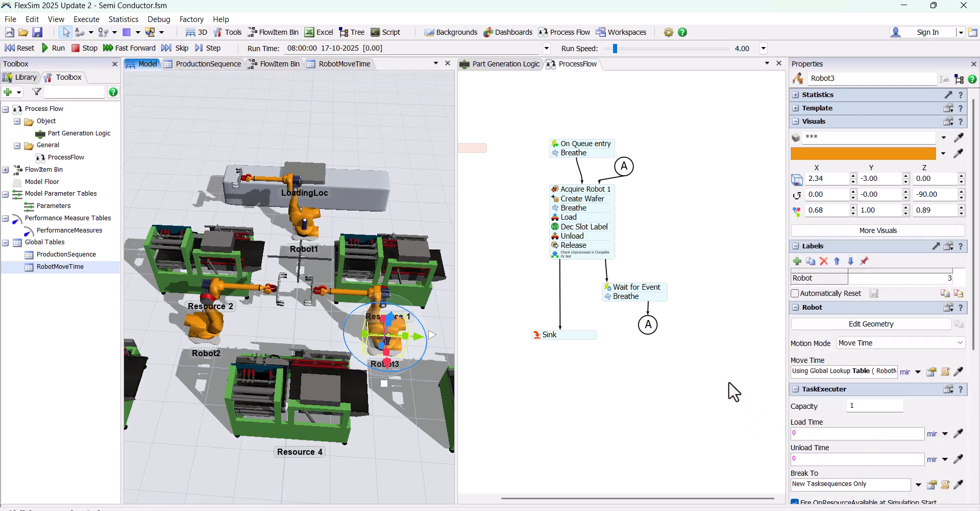
Add a number label named Resource with value 1 to the Resource 1 processor
{"action": "left_click", "coordinate": [610, 323]}
{"action": "scroll", "coordinate": [641, 275], "scroll_direction": "down", "scroll_amount": 2}
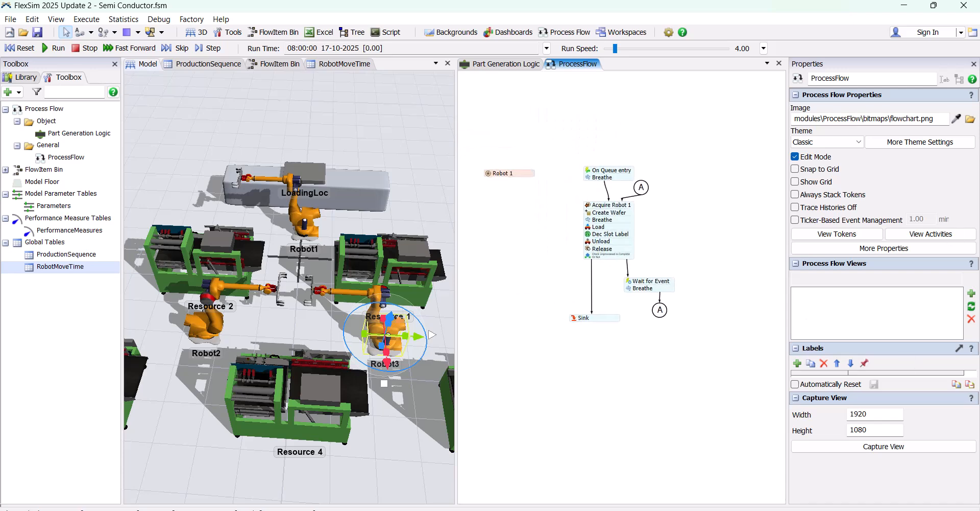
{"action": "scroll", "coordinate": [387, 286], "scroll_direction": "down", "scroll_amount": 3}
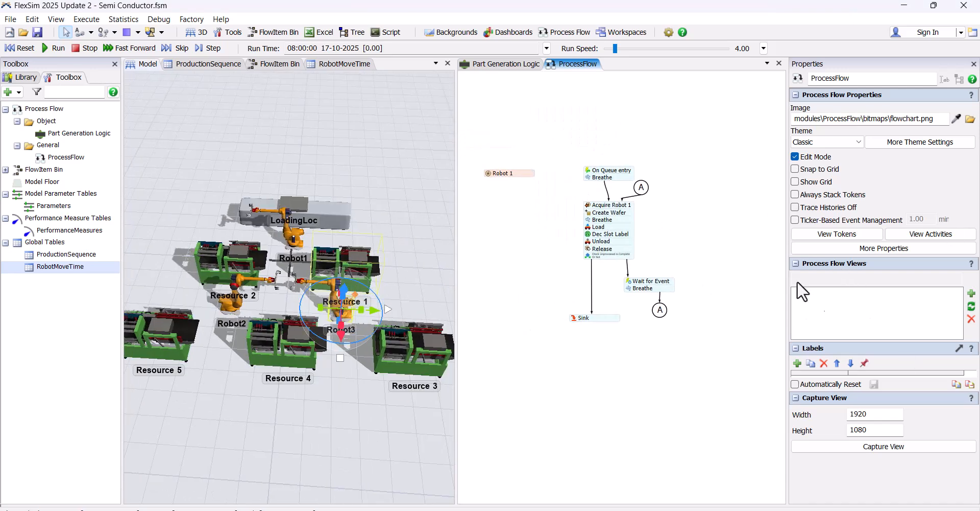
{"action": "left_click", "coordinate": [793, 260]}
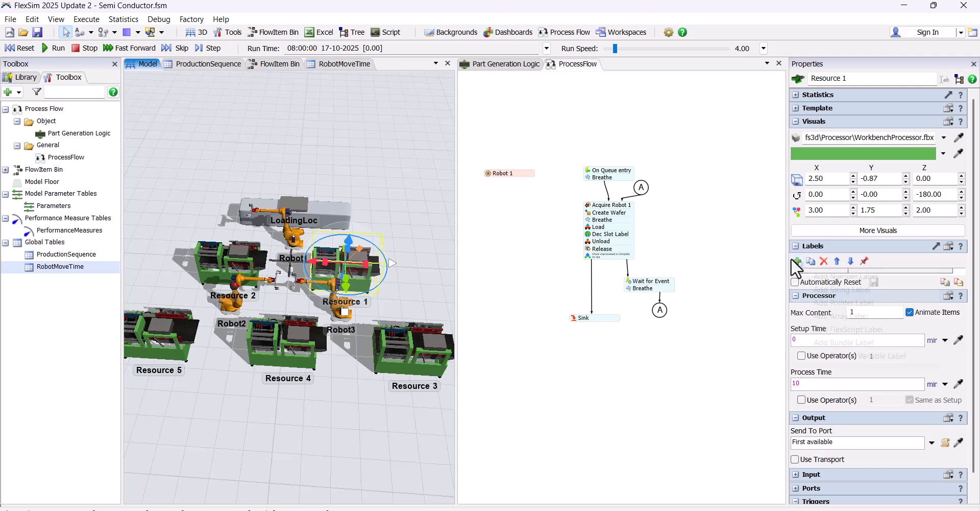
{"action": "left_click", "coordinate": [823, 276]}
{"action": "type", "text": "Resource"}
{"action": "left_click", "coordinate": [890, 277]}
{"action": "type", "text": "1"}
Copy the Resource label name to a new number label with value 2 on the Resource 2 processor
{"action": "left_click", "coordinate": [829, 279]}
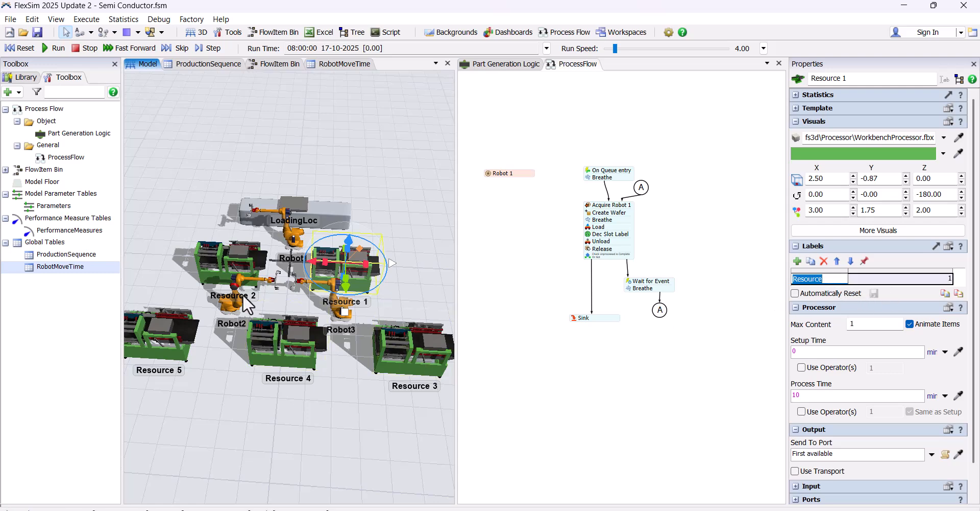
{"action": "left_click", "coordinate": [235, 257]}
{"action": "left_click", "coordinate": [797, 261]}
{"action": "left_click", "coordinate": [833, 275]}
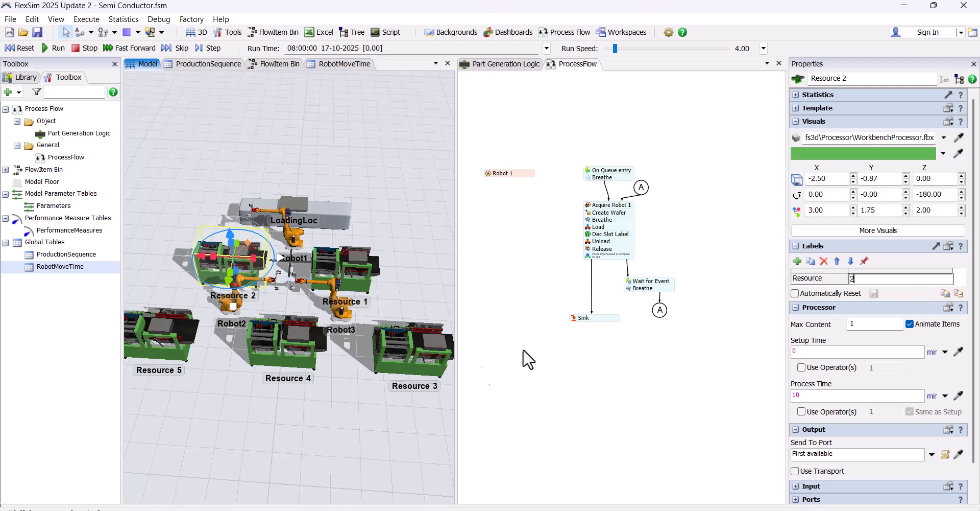
Add a number label named Resource with value 3 to the Resource 3 processor
{"action": "left_click", "coordinate": [414, 347]}
{"action": "left_click", "coordinate": [797, 261]}
{"action": "left_click", "coordinate": [818, 278]}
{"action": "key", "text": "ctrl+v"}
{"action": "left_click", "coordinate": [891, 278]}
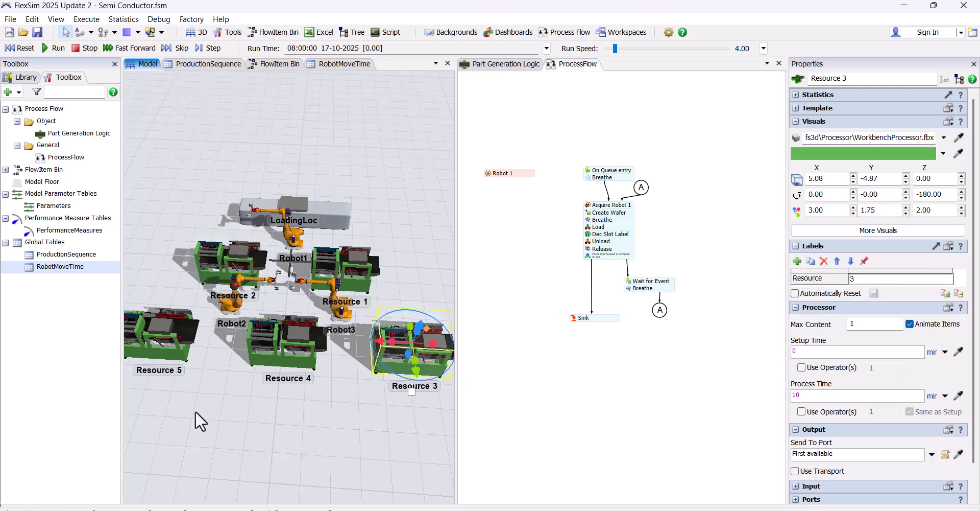
{"action": "left_click", "coordinate": [200, 417]}
Add a number label named Resource with value 4 to the Resource 4 processor
{"action": "left_click", "coordinate": [286, 347]}
{"action": "left_click", "coordinate": [797, 261]}
{"action": "left_click", "coordinate": [843, 276]}
{"action": "key", "text": "ctrl+v"}
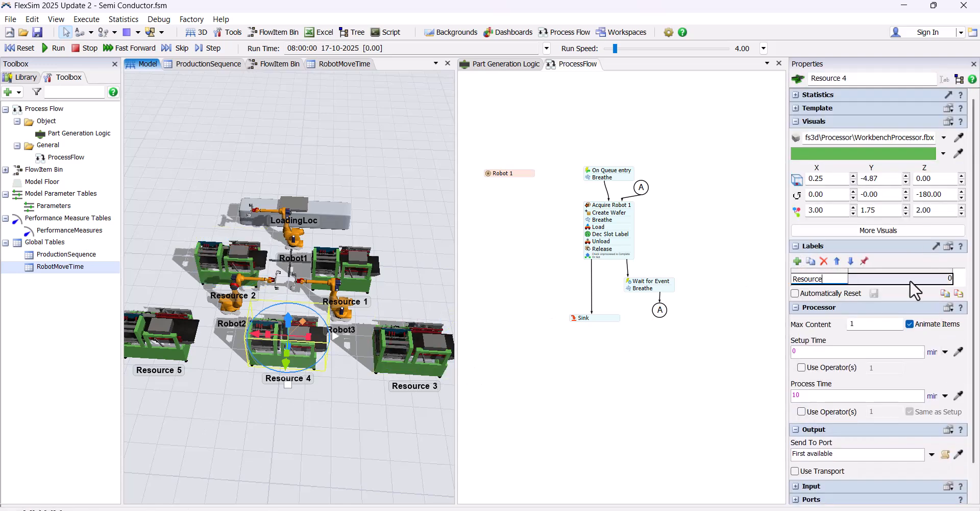
Add a number label named Resource to the Resource 5 processor
{"action": "left_click", "coordinate": [194, 341]}
{"action": "left_click", "coordinate": [797, 261]}
{"action": "left_click", "coordinate": [808, 278]}
{"action": "key", "text": "ctrl+v"}
{"action": "left_click", "coordinate": [895, 280]}
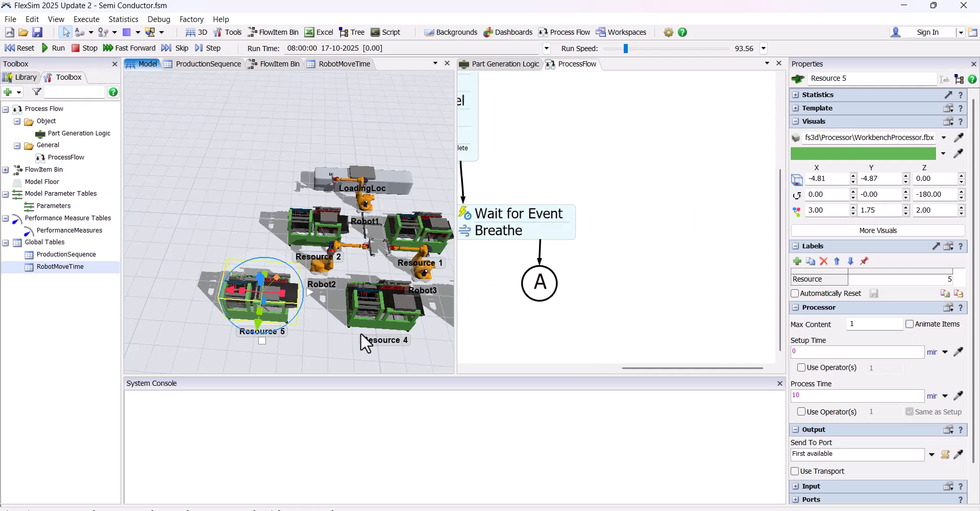
Turn off Animate Items for the Resource 3 processor
{"action": "left_click_drag", "start_coordinate": [361, 332], "coordinate": [164, 310]}
{"action": "left_click", "coordinate": [287, 297]}
{"action": "left_click", "coordinate": [910, 325]}
{"action": "scroll", "coordinate": [355, 277], "scroll_direction": "down", "scroll_amount": 2}
{"action": "left_click_drag", "start_coordinate": [303, 209], "coordinate": [372, 224]}
{"action": "left_click_drag", "start_coordinate": [586, 255], "coordinate": [716, 340]}
{"action": "scroll", "coordinate": [715, 340], "scroll_direction": "down", "scroll_amount": 2}
{"action": "left_click_drag", "start_coordinate": [413, 238], "coordinate": [380, 229]}
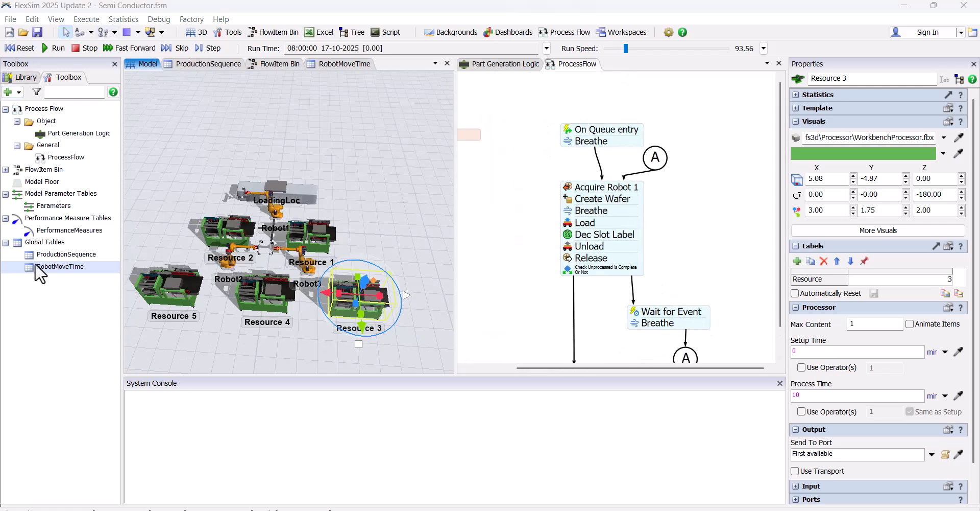
Add another global table and name it ProcessTime
{"action": "right_click", "coordinate": [39, 244]}
{"action": "left_click", "coordinate": [71, 246]}
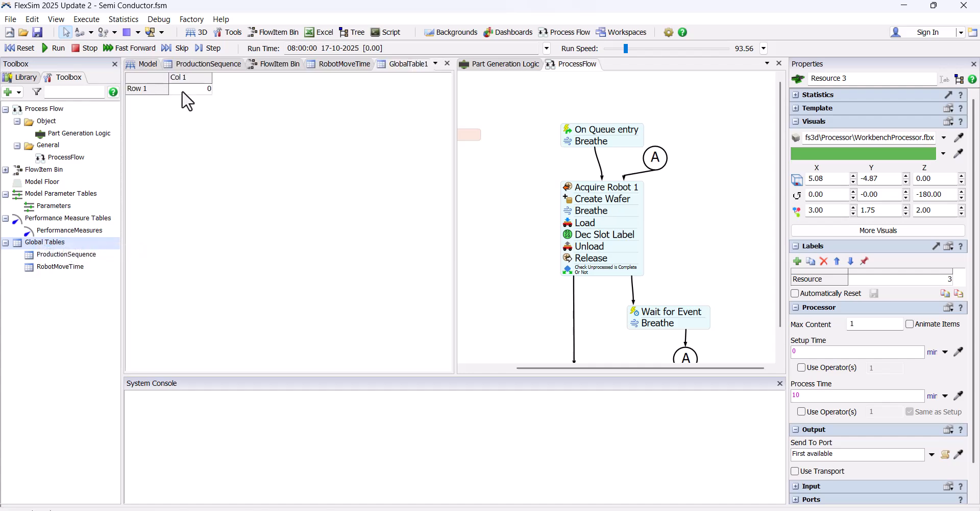
{"action": "type", "text": "Proc"}
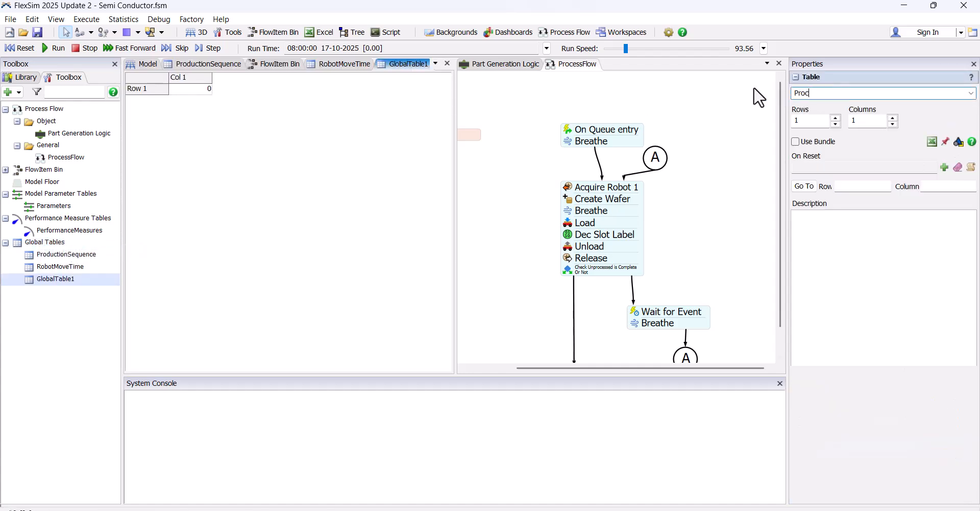
{"action": "key", "text": "Tab"}
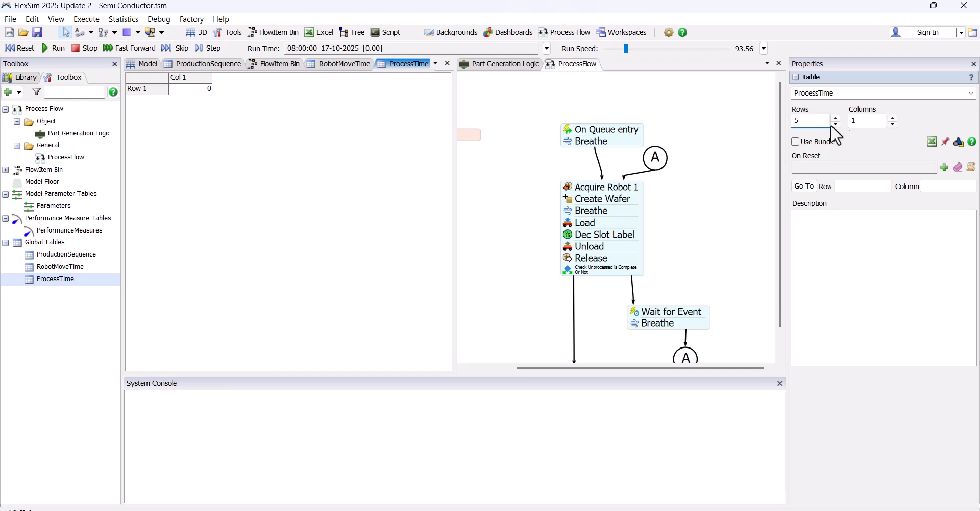
Set the ProcessTime table to 2 columns and name them Min and Max
{"action": "left_click", "coordinate": [867, 120]}
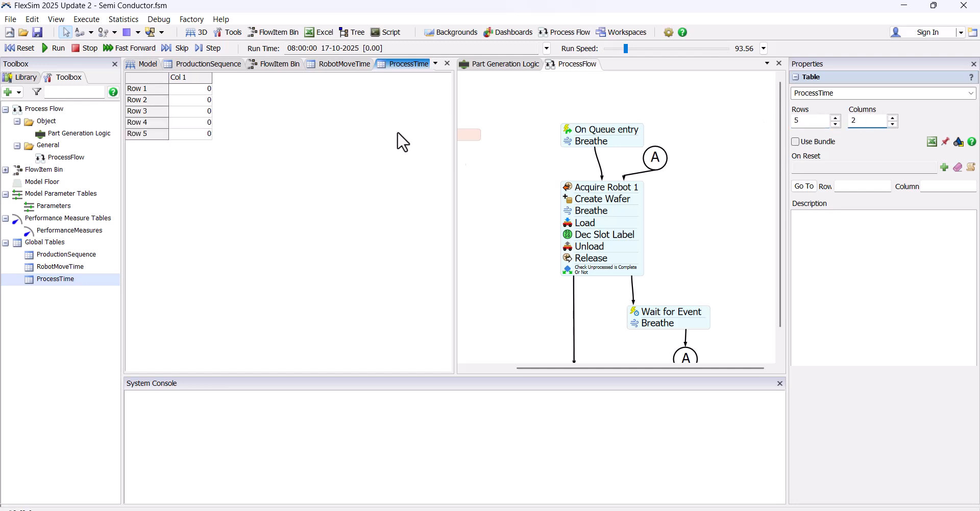
{"action": "key", "text": "Return"}
{"action": "left_click", "coordinate": [188, 77]}
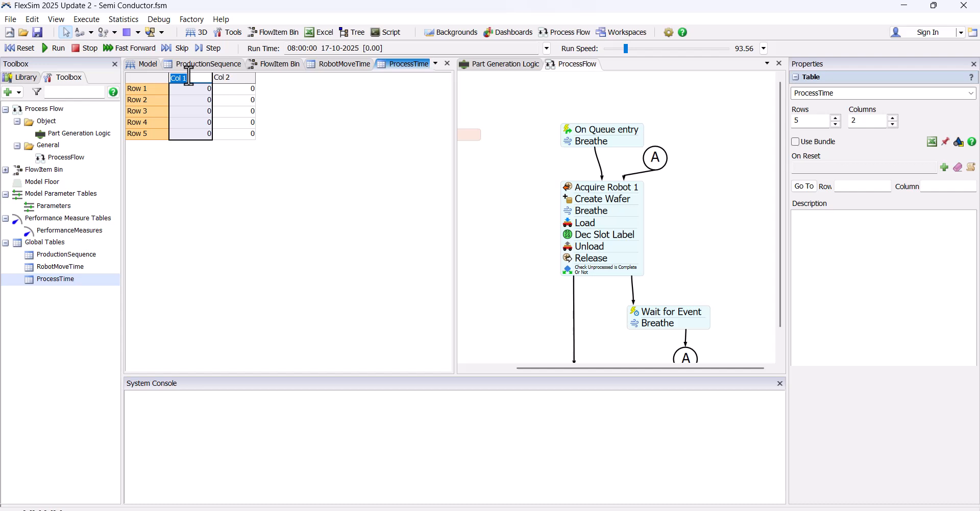
{"action": "key", "text": "Return"}
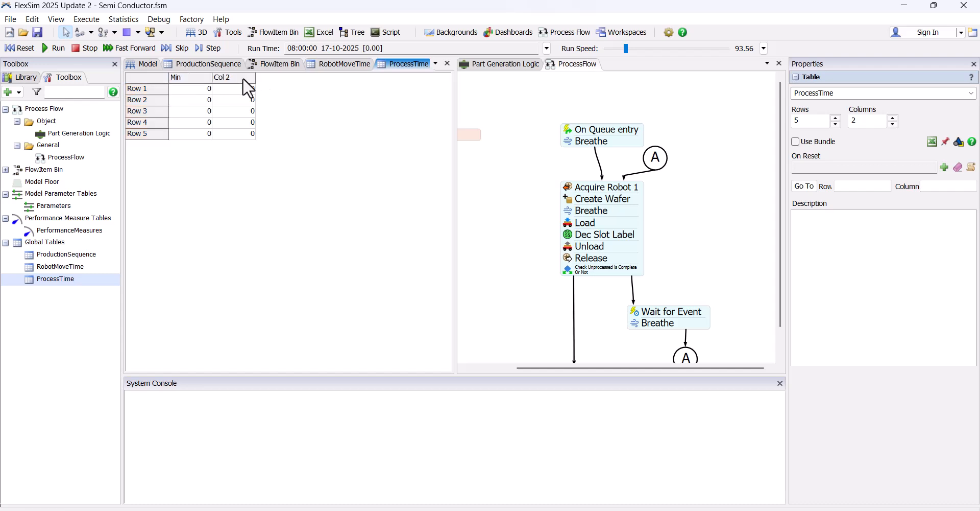
{"action": "left_click", "coordinate": [243, 78]}
{"action": "type", "text": "Max"}
{"action": "key", "text": "Return"}
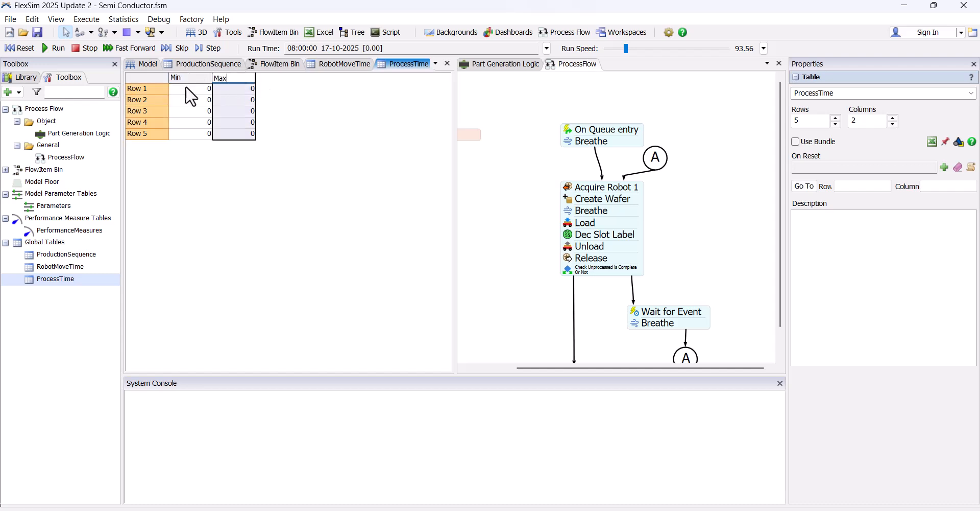
Name the five rows of the ProcessTime table Resource 1, Resource 2, Resource 3, Resource 4 and Resource 5
{"action": "left_click", "coordinate": [148, 90]}
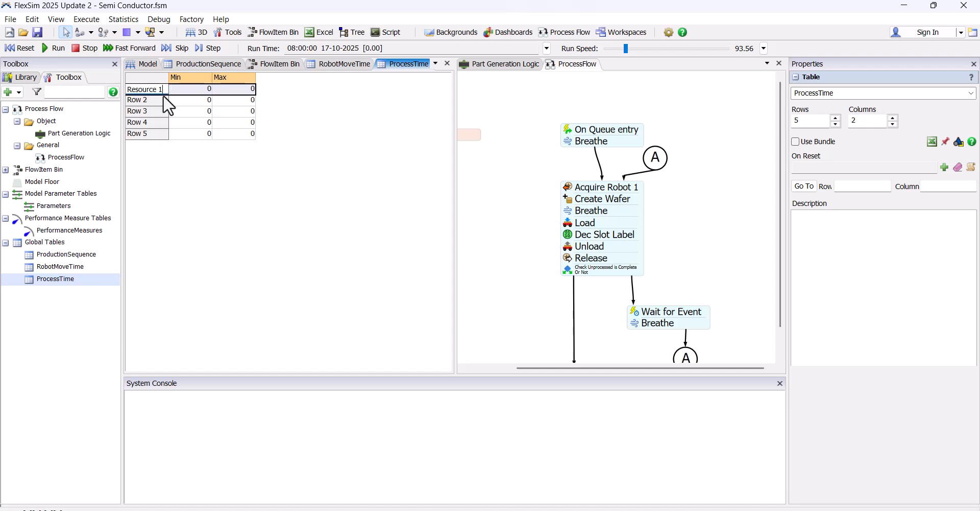
{"action": "left_click", "coordinate": [159, 101]}
{"action": "type", "text": "Resource 1"}
{"action": "key", "text": "BackSpace"}
{"action": "type", "text": "2"}
{"action": "left_click", "coordinate": [150, 112]}
{"action": "type", "text": "Resource 1"}
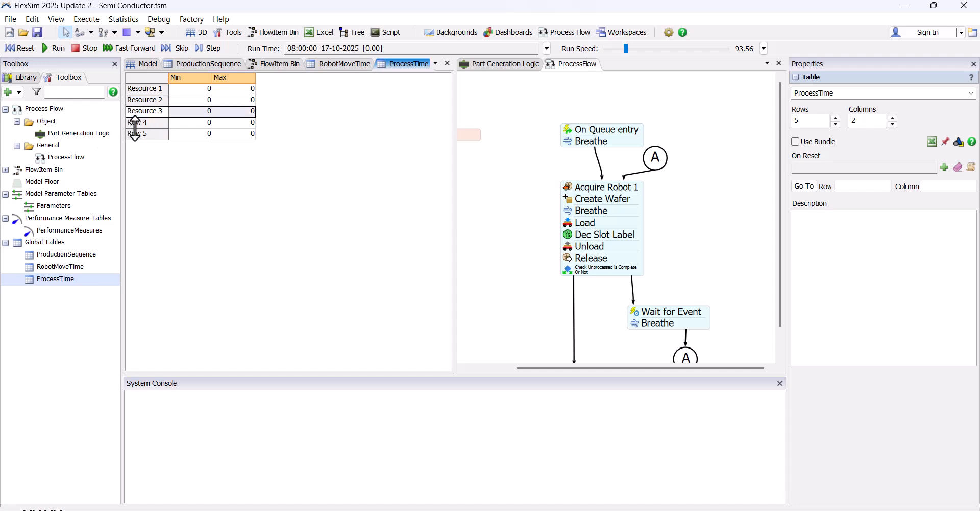
{"action": "left_click", "coordinate": [153, 123]}
{"action": "type", "text": "Resource 1"}
{"action": "key", "text": "BackSpace"}
{"action": "type", "text": "4"}
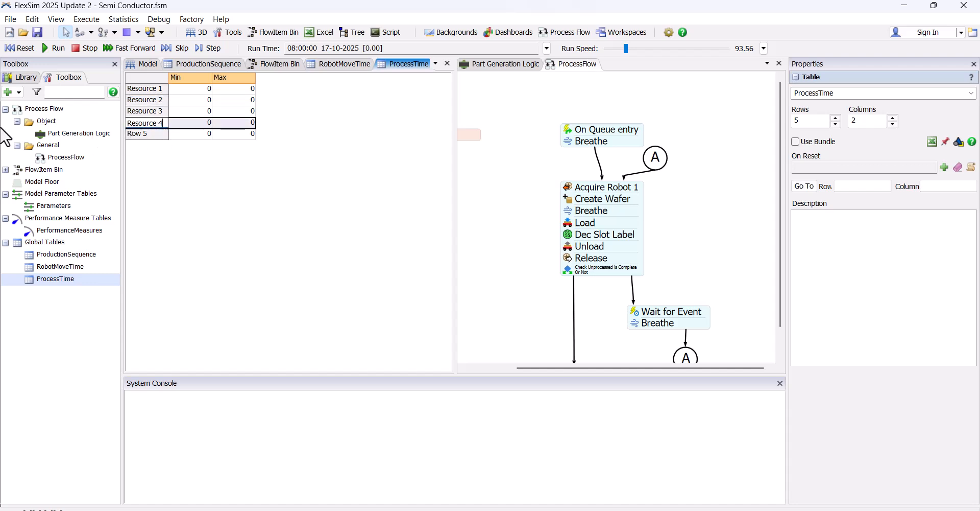
{"action": "left_click", "coordinate": [131, 134]}
{"action": "type", "text": "Resource 1"}
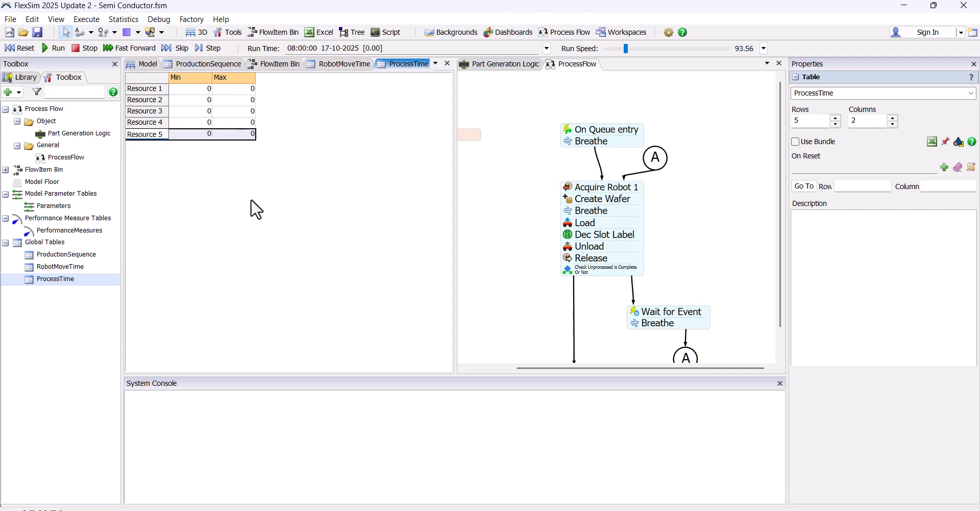
Enter the Min values 10 for Resources 1 and 2, and 40 for Resources 3, 4 and 5
{"action": "left_click", "coordinate": [191, 90]}
{"action": "type", "text": "10"}
{"action": "key", "text": "Return"}
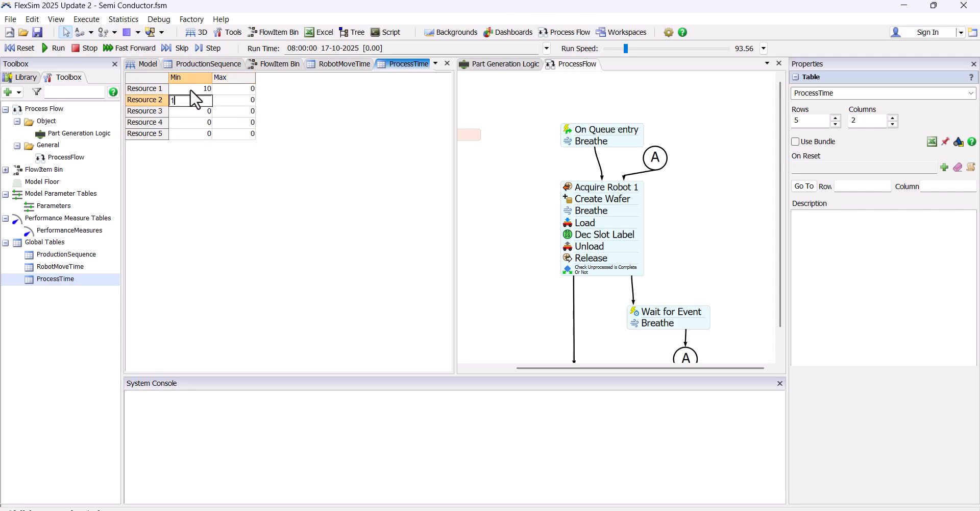
{"action": "key", "text": "Return"}
{"action": "type", "text": "40"}
{"action": "key", "text": "Return"}
{"action": "type", "text": "40"}
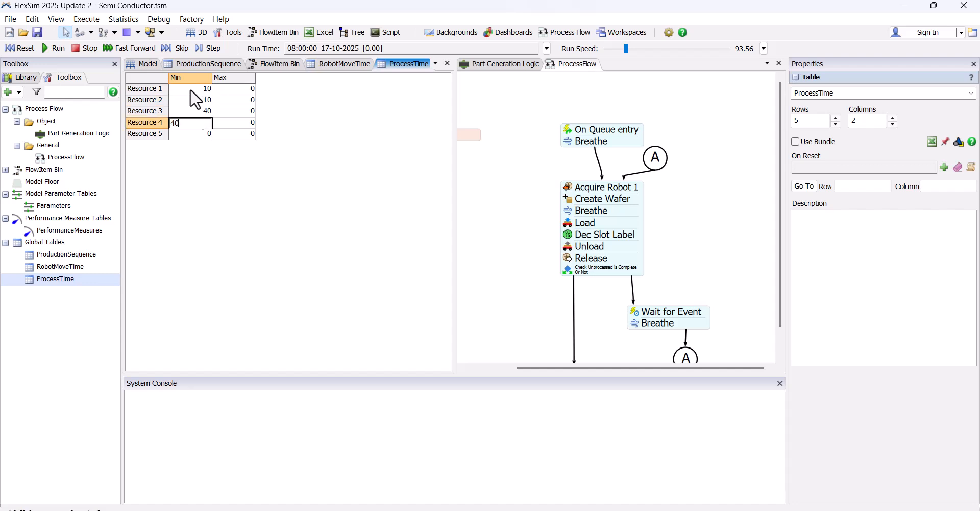
{"action": "key", "text": "Return"}
Enter the Max values 30 for Resources 1 and 2, and 900 for Resources 3, 4 and 5
{"action": "left_click", "coordinate": [230, 92]}
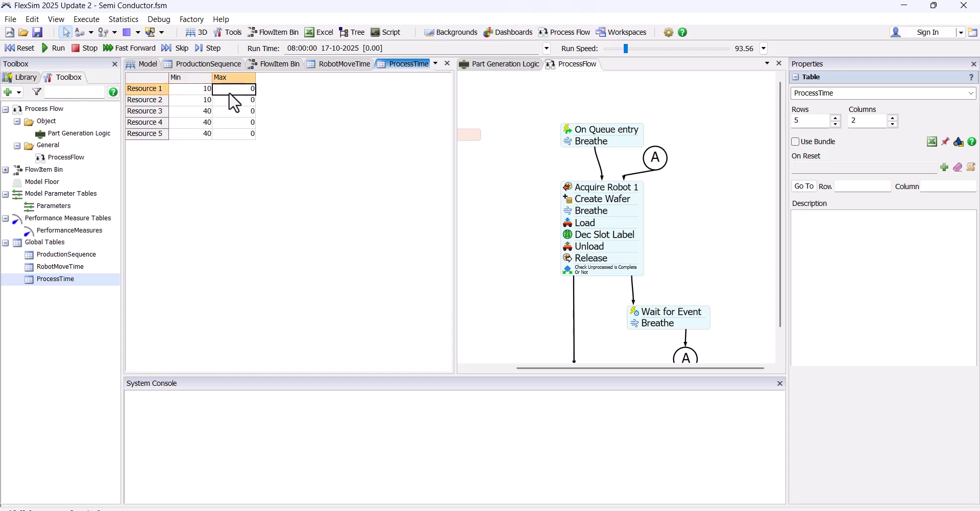
{"action": "type", "text": "30"}
{"action": "key", "text": "Return"}
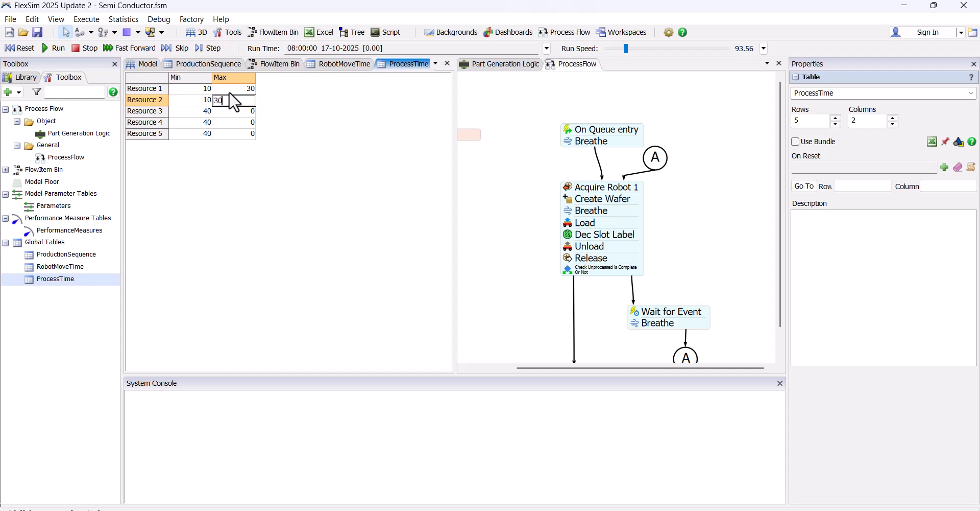
{"action": "key", "text": "Return"}
{"action": "type", "text": "900"}
{"action": "key", "text": "Return"}
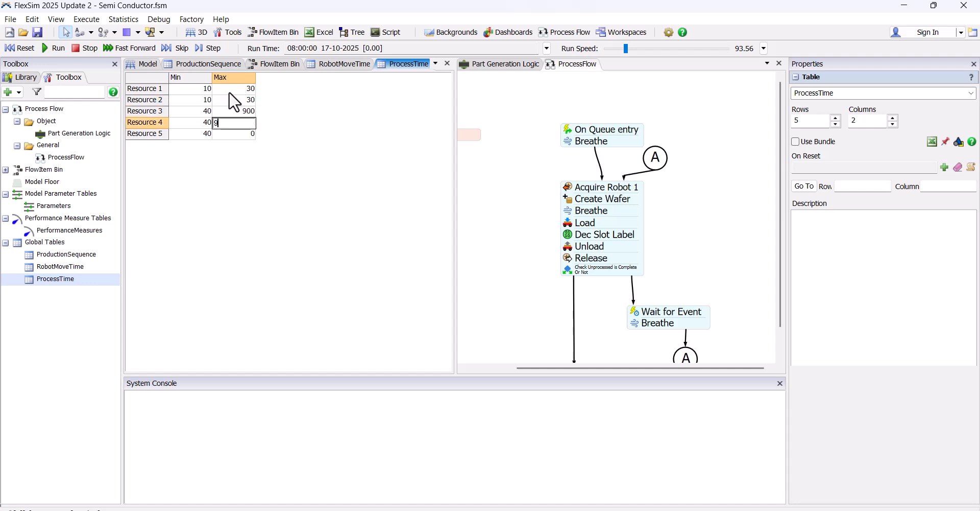
{"action": "key", "text": "Return"}
{"action": "left_click", "coordinate": [243, 250]}
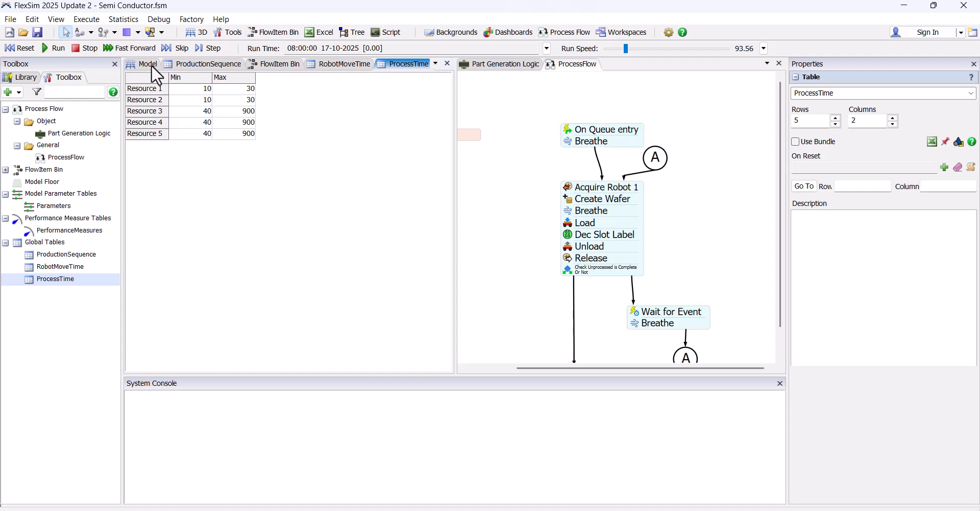
Dock the ProcessTime table above the process flow view and show the 3D model beside it
{"action": "mouse_move", "coordinate": [397, 70]}
{"action": "left_mouse_down"}
{"action": "mouse_move", "coordinate": [669, 72]}
{"action": "mouse_move", "coordinate": [644, 68]}
{"action": "mouse_move", "coordinate": [617, 190]}
{"action": "mouse_move", "coordinate": [581, 200]}
{"action": "left_mouse_up"}
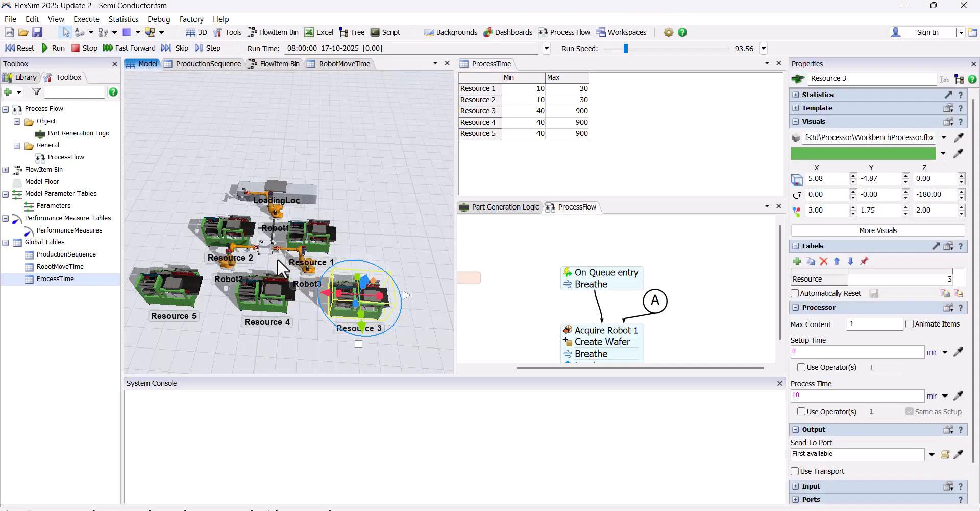
{"action": "scroll", "coordinate": [357, 301], "scroll_direction": "down", "scroll_amount": 2}
{"action": "left_click_drag", "start_coordinate": [386, 313], "coordinate": [364, 281]}
{"action": "scroll", "coordinate": [341, 286], "scroll_direction": "up", "scroll_amount": 4}
{"action": "scroll", "coordinate": [357, 302], "scroll_direction": "up", "scroll_amount": 3}
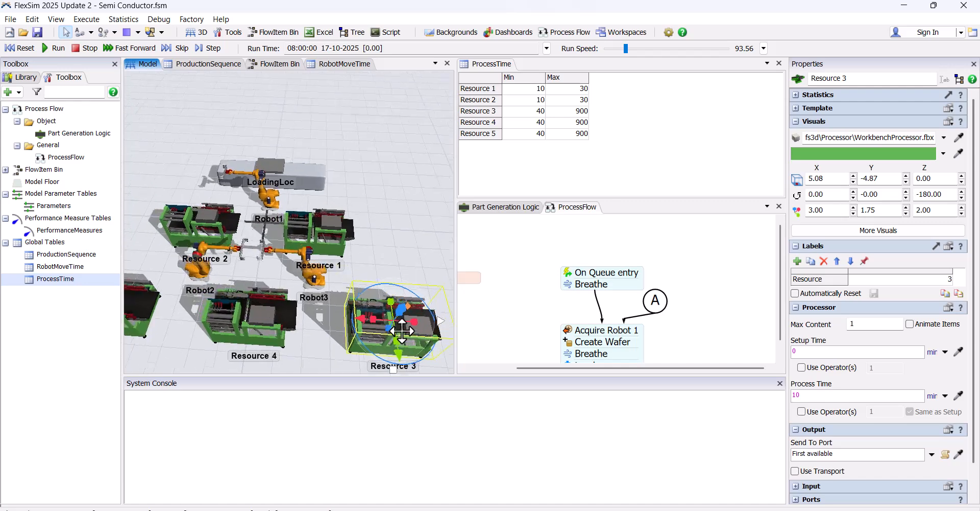
Set Resource 1's process time to a uniform distribution with minimum Table("ProcessTime")[1][1] and maximum Table("ProcessTime")[1][2], sampled from the table cells
{"action": "left_click", "coordinate": [326, 234]}
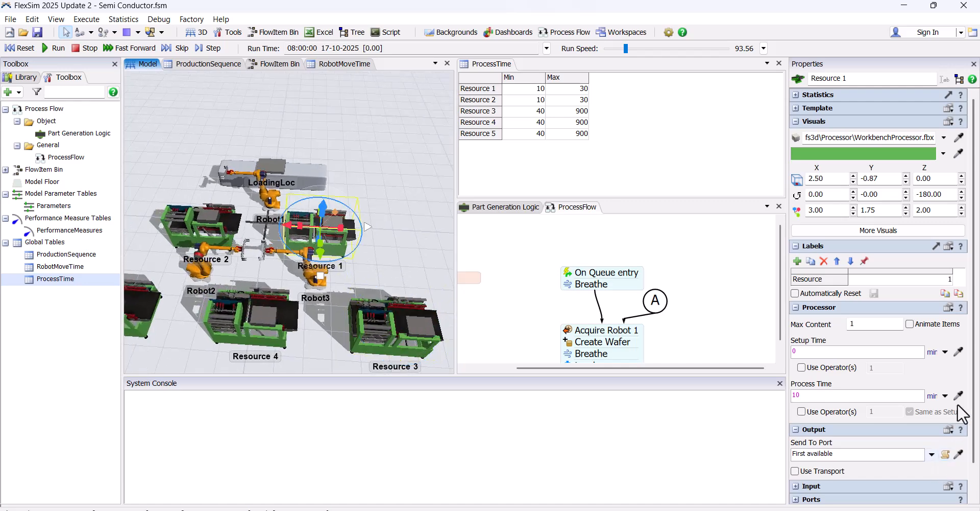
{"action": "left_click", "coordinate": [945, 395]}
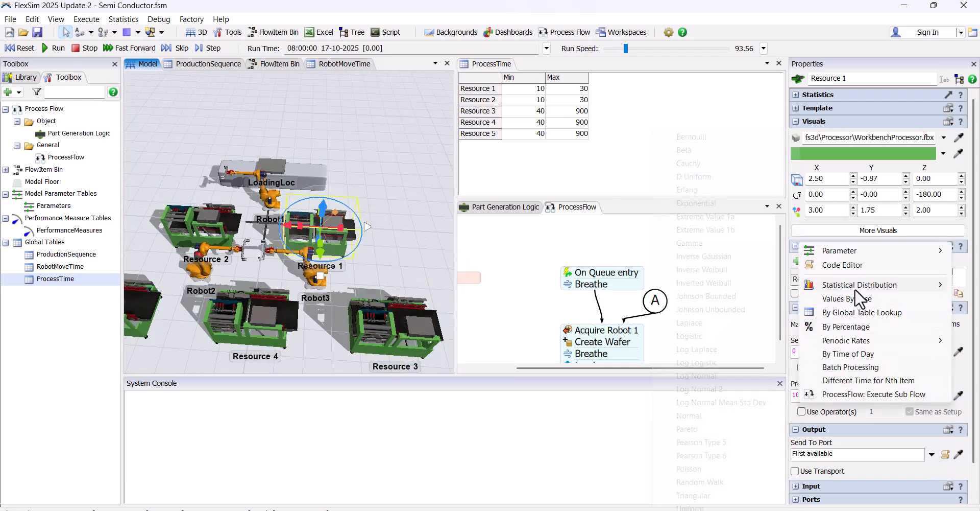
{"action": "mouse_move", "coordinate": [856, 290]}
{"action": "left_click", "coordinate": [699, 507]}
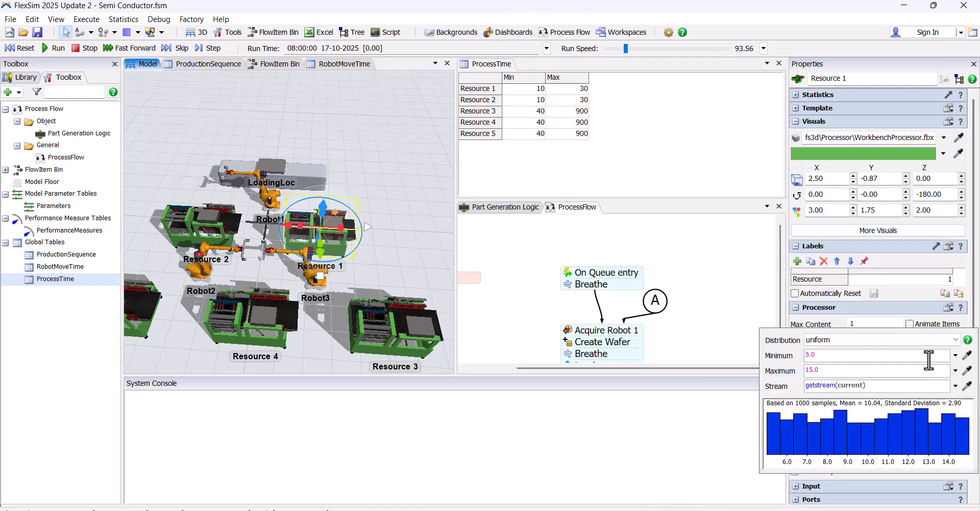
{"action": "left_click", "coordinate": [956, 355]}
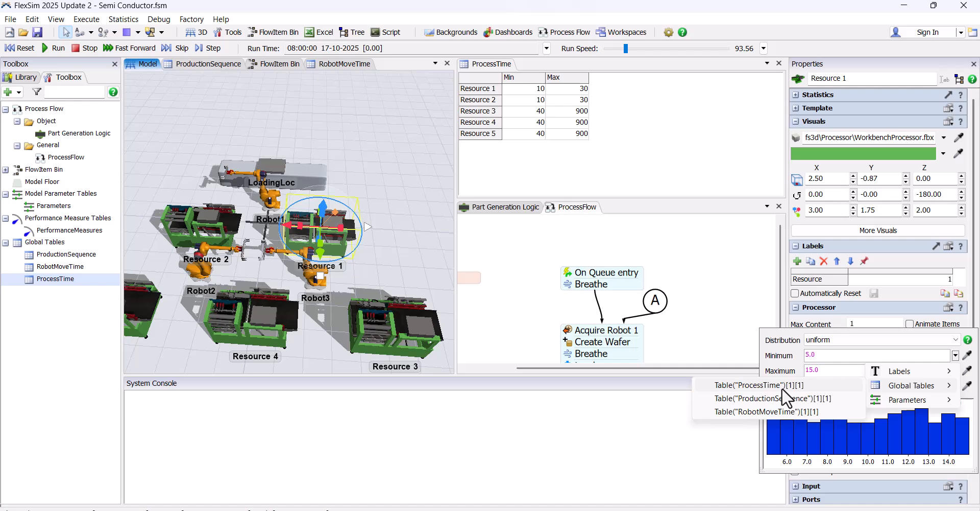
{"action": "left_click", "coordinate": [967, 354]}
{"action": "left_click", "coordinate": [536, 89]}
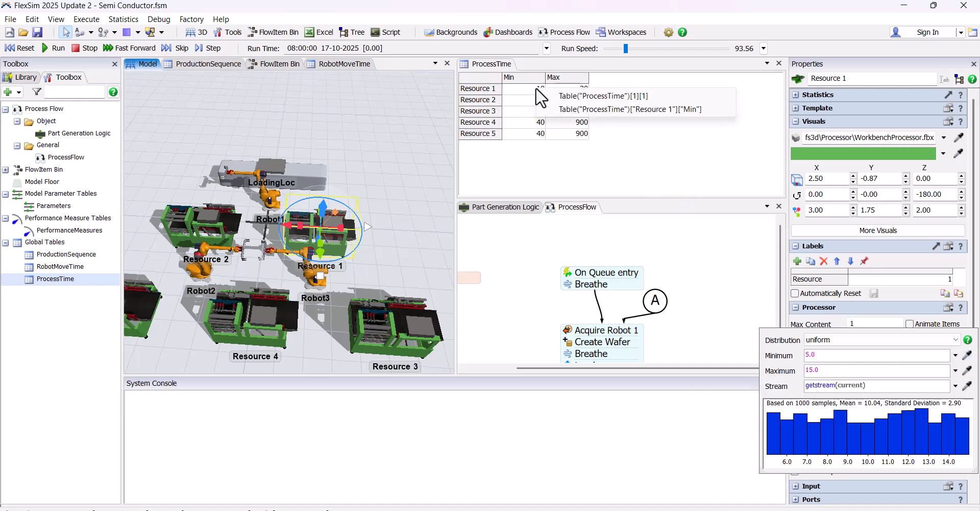
{"action": "left_click", "coordinate": [578, 93]}
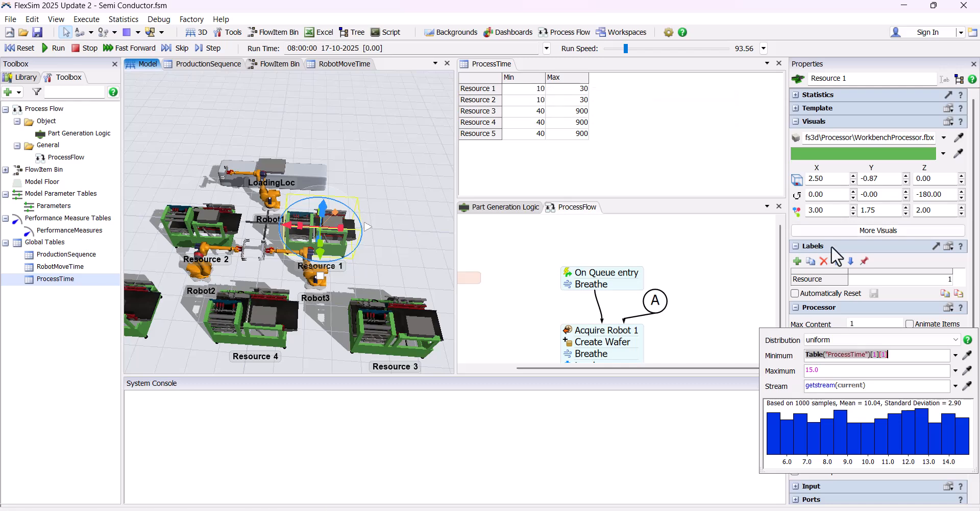
{"action": "left_click", "coordinate": [967, 370]}
{"action": "left_click", "coordinate": [582, 88]}
{"action": "left_click", "coordinate": [613, 95]}
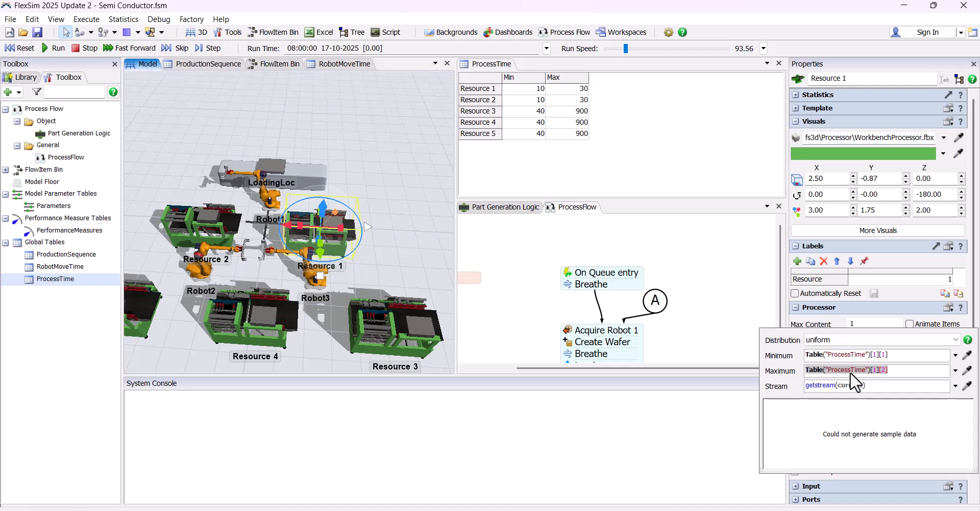
Replace the row index with current.Resource in both the minimum and maximum expressions of Resource 1's uniform process time
{"action": "left_click", "coordinate": [873, 357]}
{"action": "type", "text": "current."}
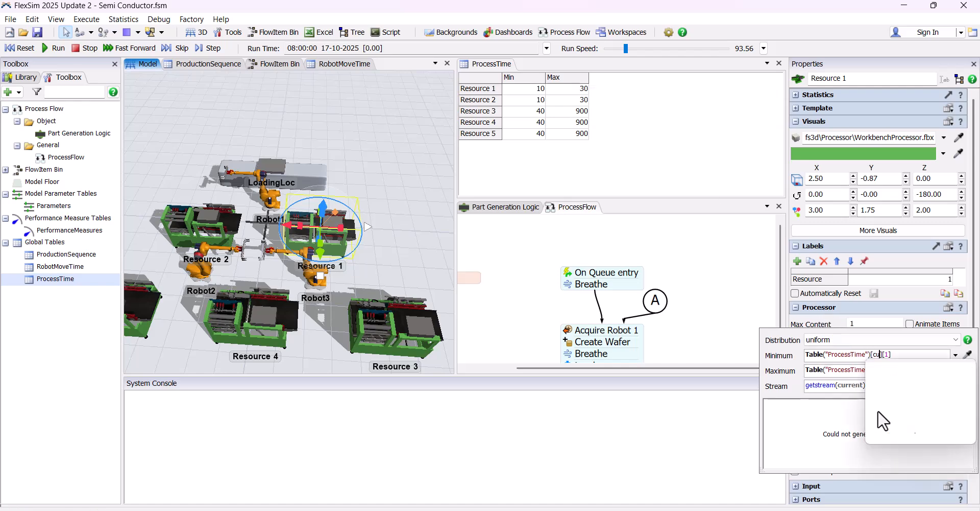
{"action": "key", "text": "Return"}
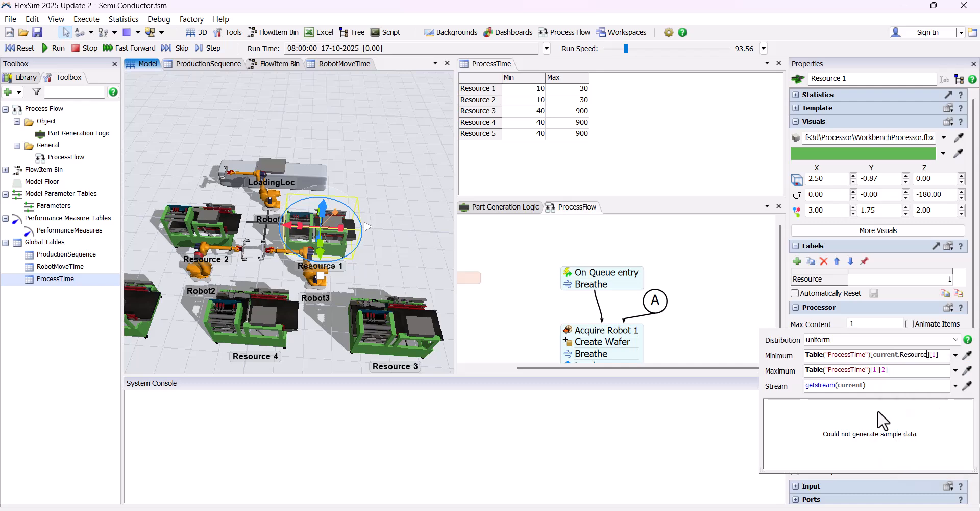
{"action": "key", "text": "shift+Left"}
{"action": "key", "text": "shift+Left"}
{"action": "key", "text": "shift+Left"}
{"action": "key", "text": "shift+Left"}
{"action": "key", "text": "shift+Left"}
{"action": "key", "text": "shift+Left"}
{"action": "key", "text": "shift+Left"}
{"action": "key", "text": "shift+Left"}
{"action": "key", "text": "shift+Left"}
{"action": "key", "text": "shift+Left"}
{"action": "key", "text": "End"}
{"action": "type", "text": "[current.Resource]"}
{"action": "key", "text": "shift+Tab"}
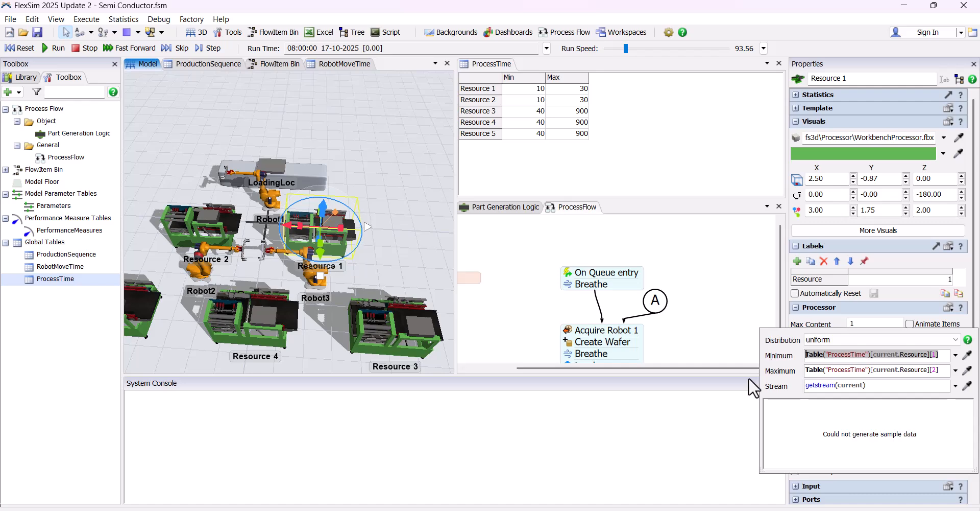
{"action": "left_click", "coordinate": [381, 229]}
Reselect the Resource 1 processor and open its process time unit for editing
{"action": "scroll", "coordinate": [420, 236], "scroll_direction": "down", "scroll_amount": 4}
{"action": "scroll", "coordinate": [421, 236], "scroll_direction": "up", "scroll_amount": 4}
{"action": "left_click", "coordinate": [360, 176]}
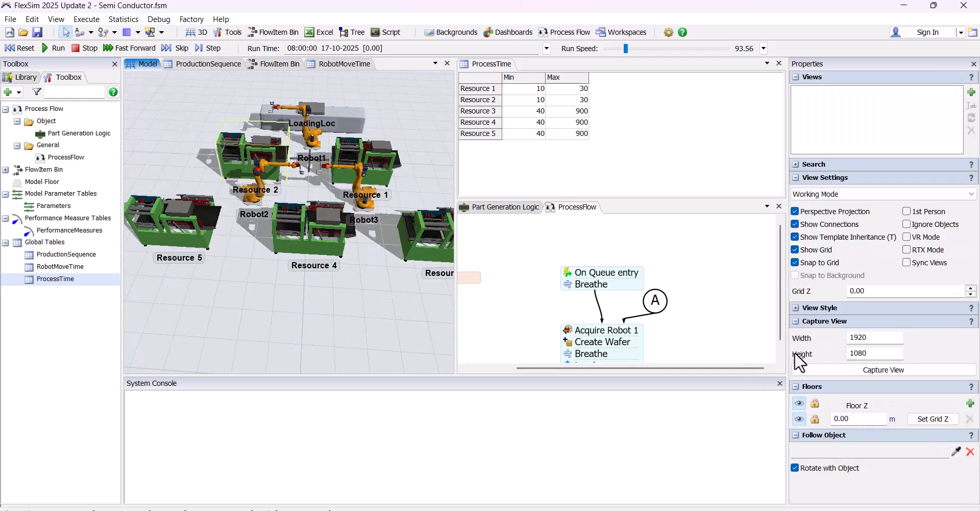
{"action": "left_click", "coordinate": [382, 171]}
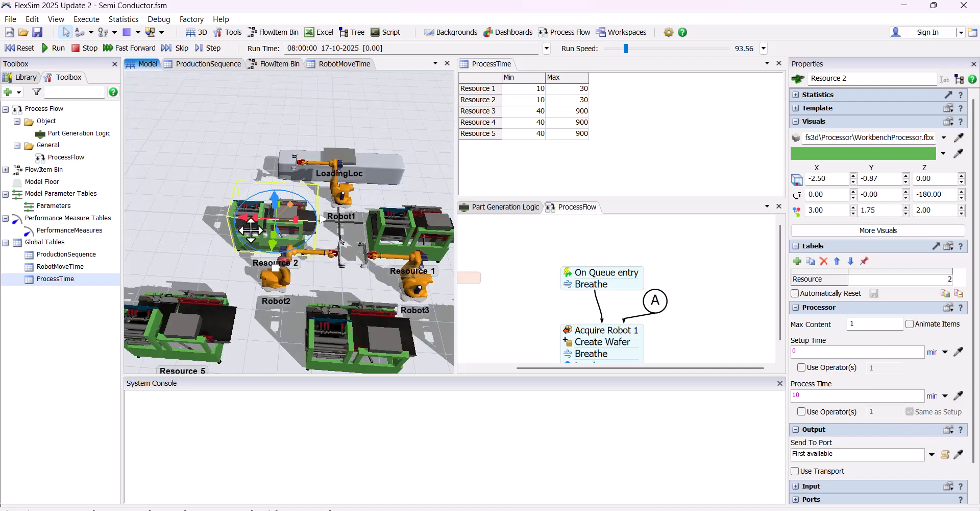
Set Resource 2's process time to a uniform distribution with minimum Table("ProcessTime")[current.Resource][1] and maximum Table("ProcessTime")[current.Resource][2]
{"action": "left_click", "coordinate": [945, 395]}
{"action": "mouse_move", "coordinate": [860, 284]}
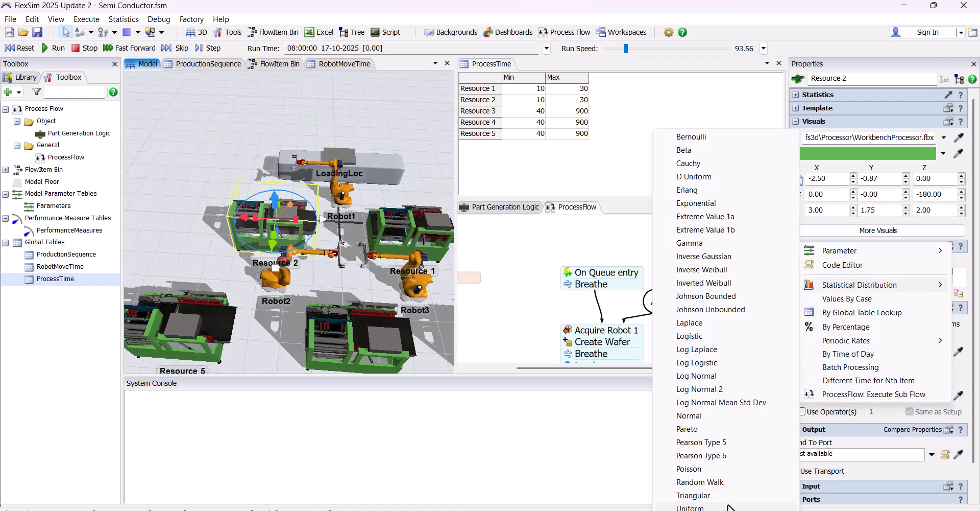
{"action": "left_click", "coordinate": [715, 500]}
{"action": "type", "text": "Table(\"ProcessTime\")[current.Resource][1]"}
{"action": "triple_click", "coordinate": [847, 369]}
{"action": "type", "text": "Table(\"ProcessTime\")[current.Resource][1]"}
{"action": "key", "text": "BackSpace"}
{"action": "type", "text": "2"}
{"action": "left_click", "coordinate": [278, 130]}
Set the unit of Resource 2's process time to seconds
{"action": "scroll", "coordinate": [379, 325], "scroll_direction": "down", "scroll_amount": 5}
{"action": "left_click_drag", "start_coordinate": [378, 325], "coordinate": [300, 230]}
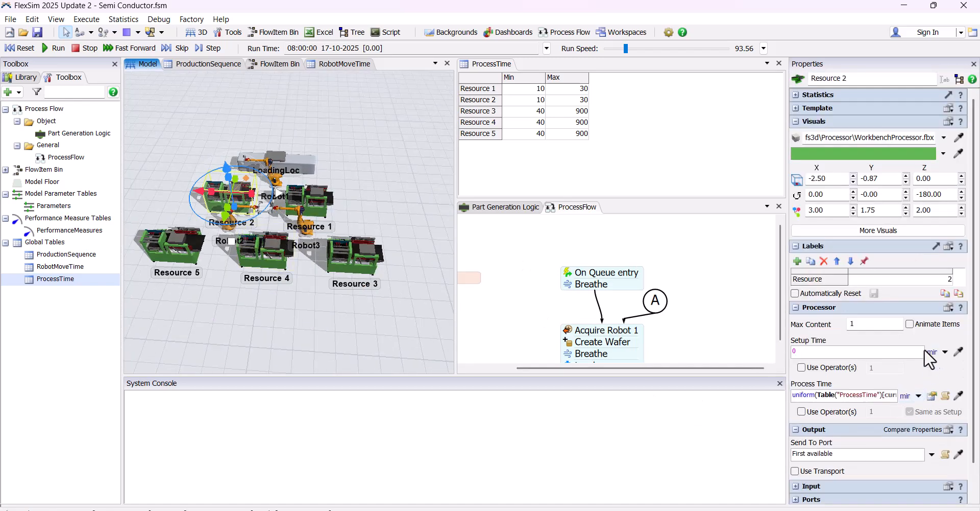
{"action": "left_click", "coordinate": [905, 396]}
{"action": "left_click", "coordinate": [905, 398]}
{"action": "left_click", "coordinate": [909, 427]}
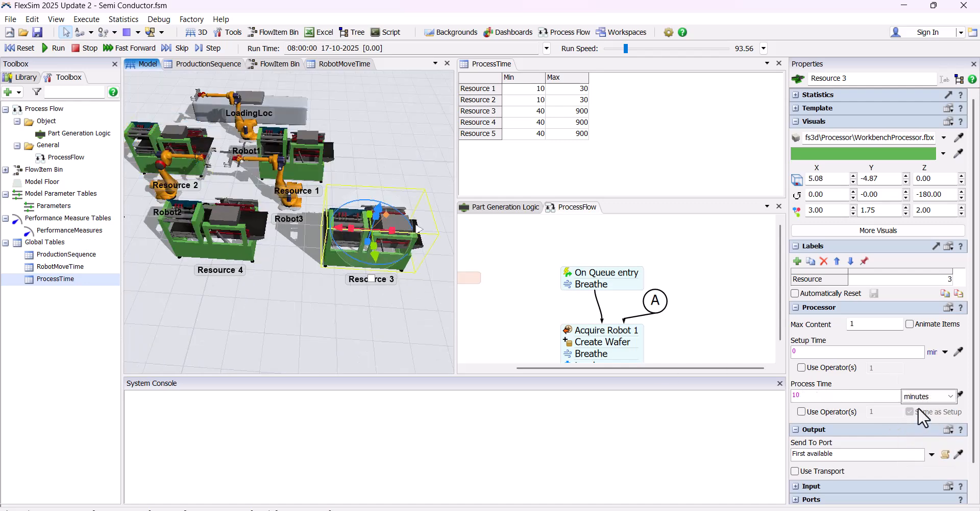
Set Resource 3's process time in seconds to a uniform distribution from Table("ProcessTime")[current.Resource][1] to Table("ProcessTime")[current.Resource][2]
{"action": "left_click", "coordinate": [945, 395]}
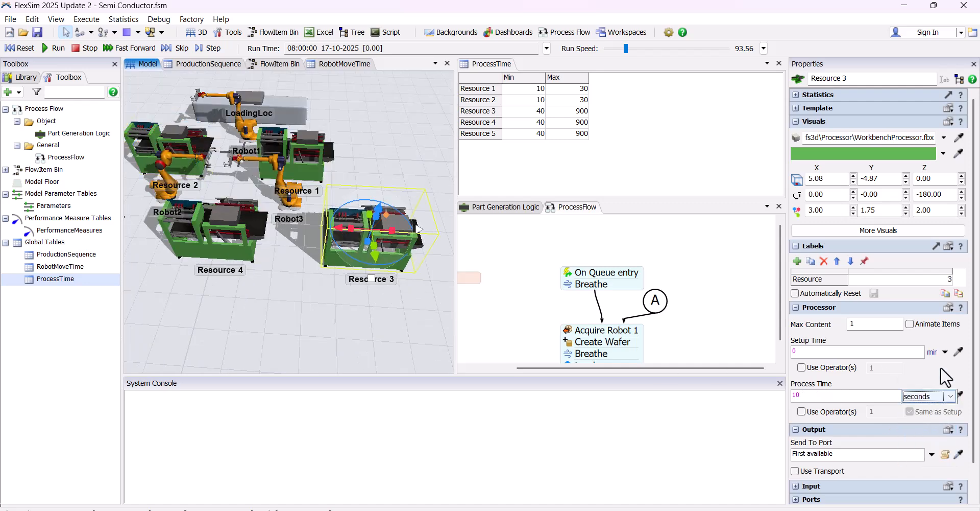
{"action": "left_click", "coordinate": [945, 395]}
{"action": "mouse_move", "coordinate": [865, 286]}
{"action": "left_click", "coordinate": [684, 502]}
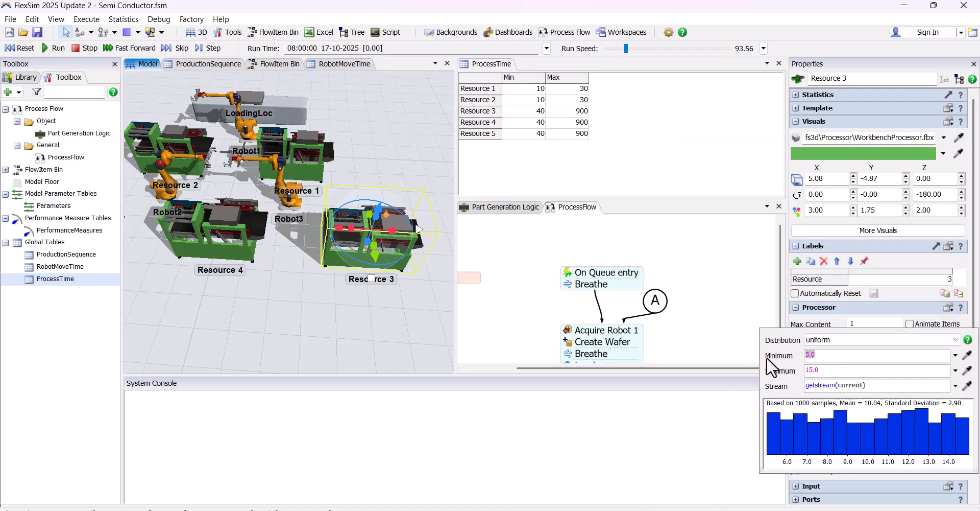
{"action": "type", "text": "Table(\"ProcessTime\")[current.Resource][1]"}
{"action": "left_click_drag", "start_coordinate": [847, 369], "coordinate": [756, 371]}
{"action": "type", "text": "Table(\"ProcessTime\")[current.Resource][1]"}
{"action": "left_click", "coordinate": [937, 369]}
{"action": "key", "text": "BackSpace"}
{"action": "type", "text": "2"}
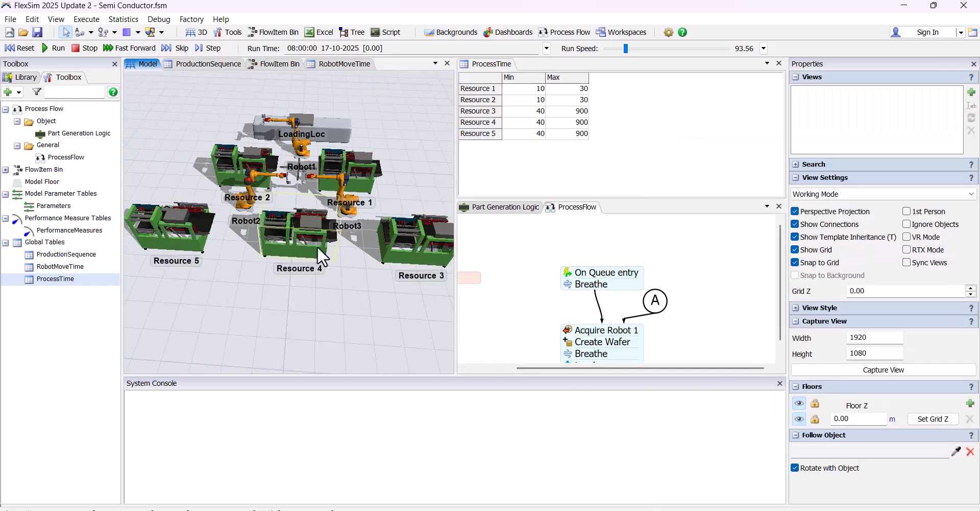
Select the Resource 4 processor and set its process time unit to seconds
{"action": "left_click", "coordinate": [318, 246]}
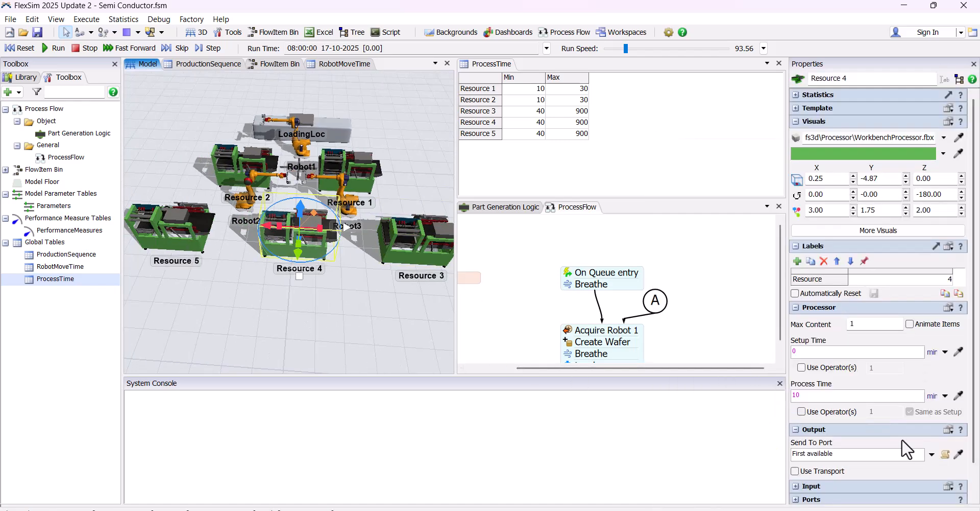
{"action": "left_click", "coordinate": [934, 411]}
{"action": "left_click", "coordinate": [944, 395]}
{"action": "left_click", "coordinate": [867, 374]}
{"action": "left_click", "coordinate": [917, 392]}
{"action": "left_click", "coordinate": [917, 394]}
Set Resource 4's process time to a uniform distribution with minimum Table("ProcessTime")[current.Resource][1] and maximum Table("ProcessTime")[current.Resource][2]
{"action": "left_click", "coordinate": [944, 396]}
{"action": "mouse_move", "coordinate": [844, 287]}
{"action": "left_click", "coordinate": [679, 490]}
{"action": "left_click_drag", "start_coordinate": [857, 354], "coordinate": [737, 357]}
{"action": "type", "text": "Table(\"ProcessTime\")[current.Resource][1]"}
{"action": "left_click_drag", "start_coordinate": [841, 370], "coordinate": [787, 372]}
{"action": "type", "text": "Table(\"ProcessTime\")[current.Resource][1]"}
{"action": "key", "text": "BackSpace"}
{"action": "type", "text": "2"}
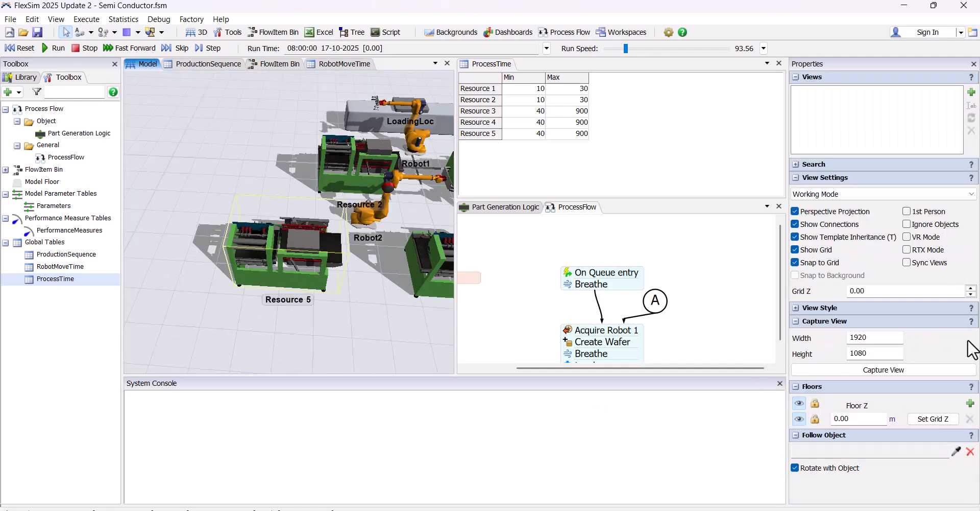
Set Resource 5's process time in seconds to a uniform distribution between the ProcessTime table's Min and Max columns at row current.Resource
{"action": "left_click", "coordinate": [932, 395]}
{"action": "left_click", "coordinate": [930, 411]}
{"action": "left_click", "coordinate": [945, 396]}
{"action": "mouse_move", "coordinate": [857, 285]}
{"action": "left_click", "coordinate": [725, 503]}
{"action": "left_click_drag", "start_coordinate": [858, 354], "coordinate": [740, 336]}
{"action": "key", "text": "BackSpace"}
{"action": "type", "text": "Table(\"ProcessTime\")[current.Resource][1]"}
{"action": "left_click_drag", "start_coordinate": [841, 370], "coordinate": [797, 371]}
{"action": "type", "text": "Table(\"ProcessTime\")[current.Resource][1]"}
{"action": "key", "text": "Left"}
{"action": "left_click", "coordinate": [287, 311]}
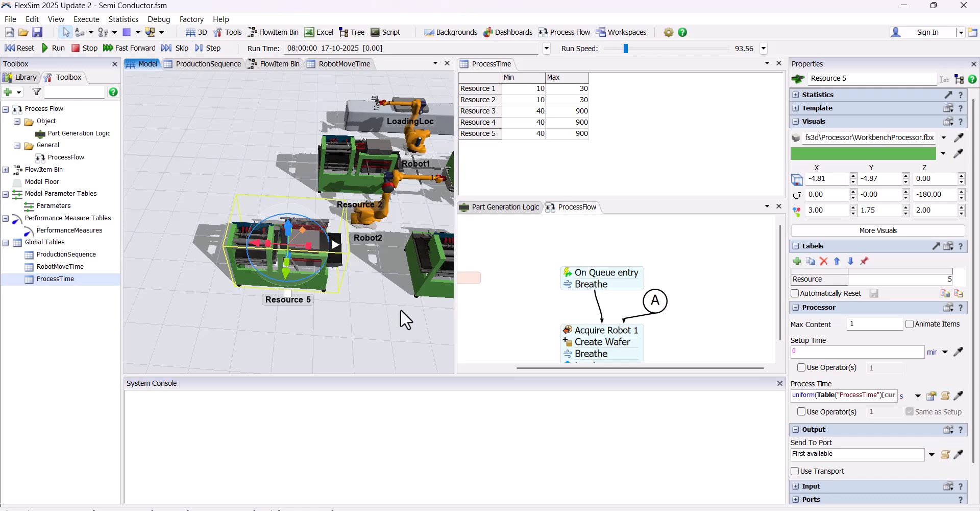
{"action": "scroll", "coordinate": [400, 309], "scroll_direction": "down", "scroll_amount": 3}
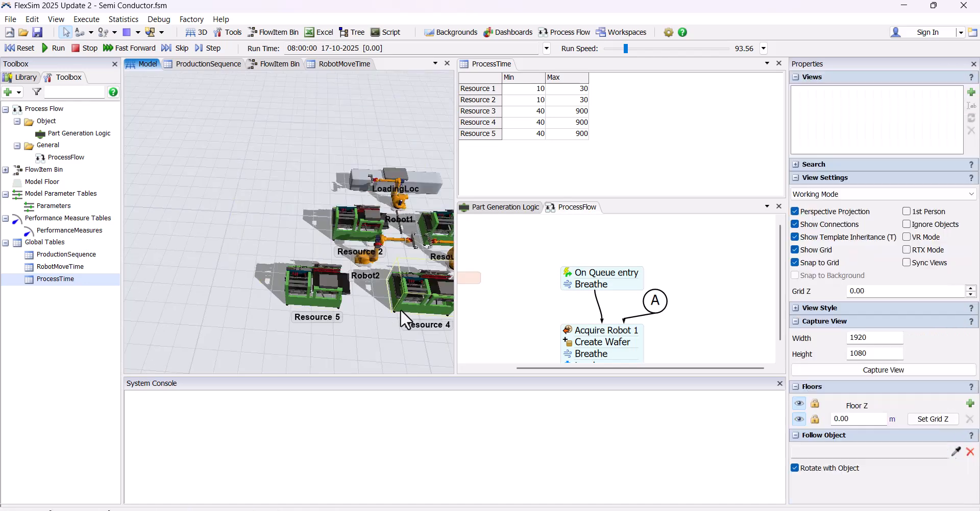
{"action": "scroll", "coordinate": [400, 308], "scroll_direction": "down", "scroll_amount": 2}
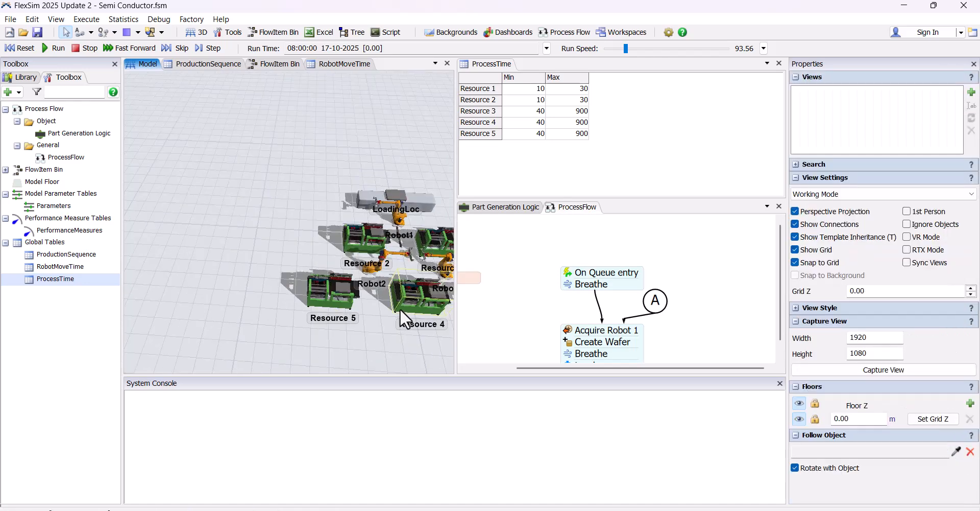